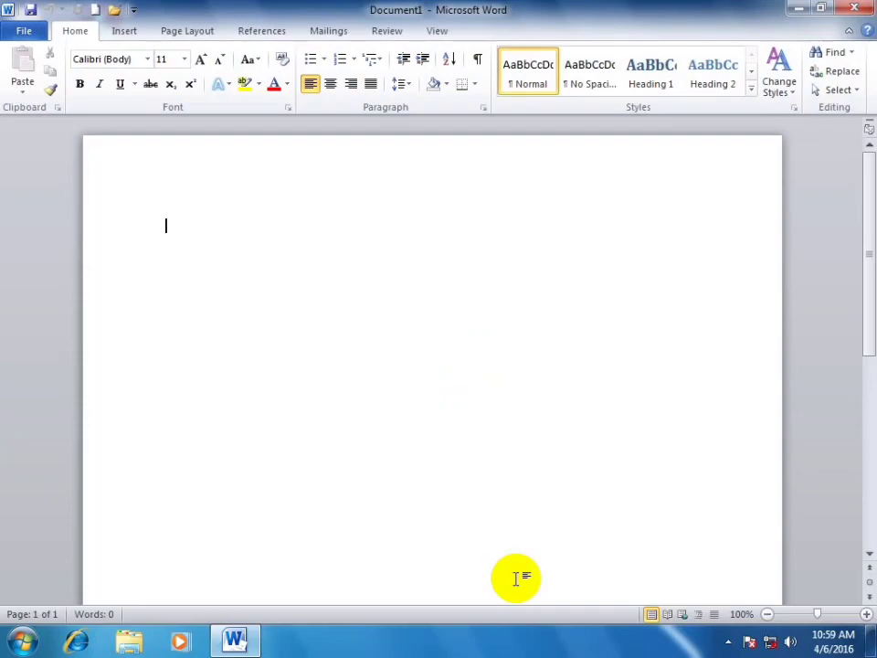
Step: Close Word and open the Office14 folder under C:\Program Files\Microsoft Office
click(854, 8)
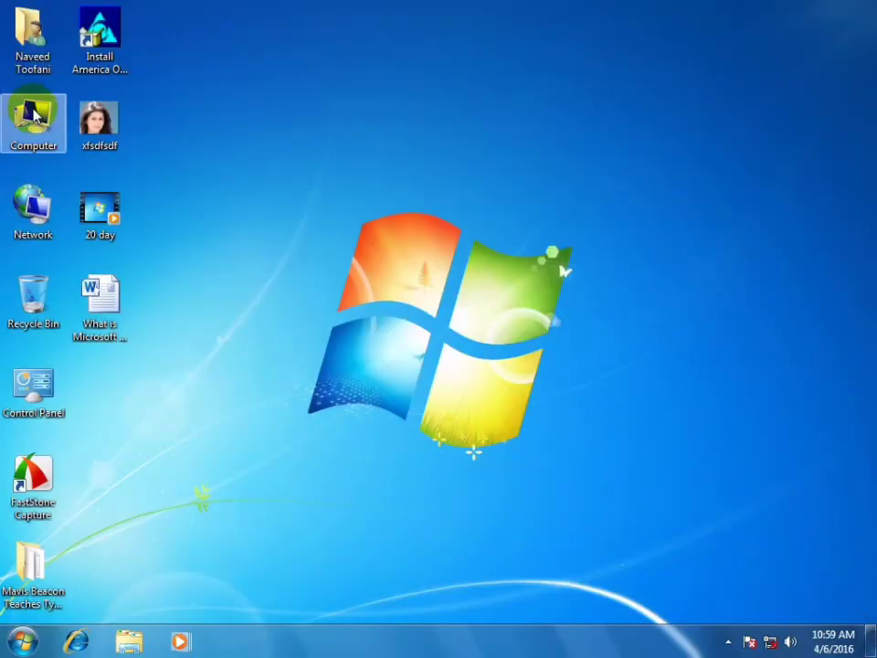
double_click(37, 114)
double_click(249, 139)
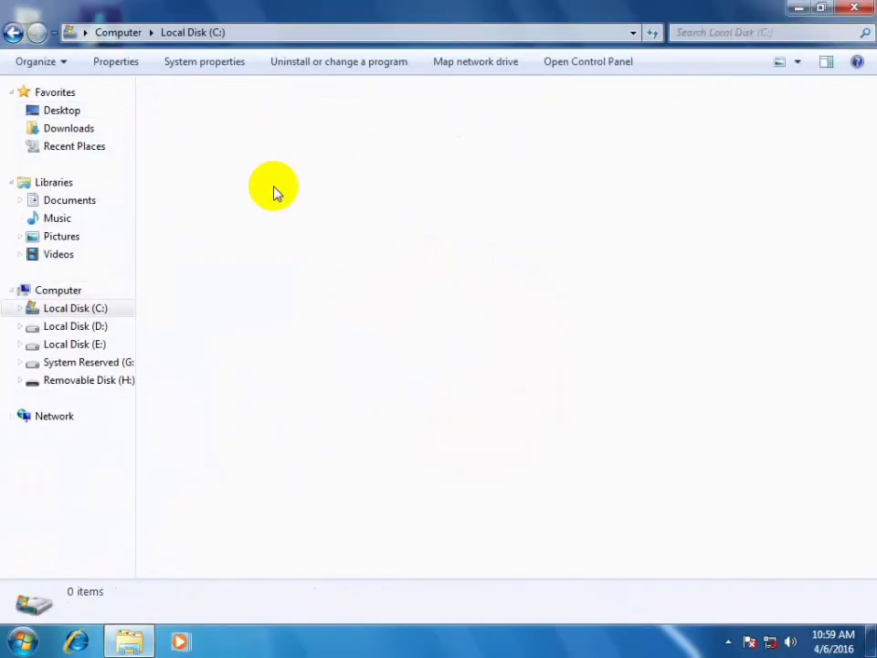
double_click(280, 174)
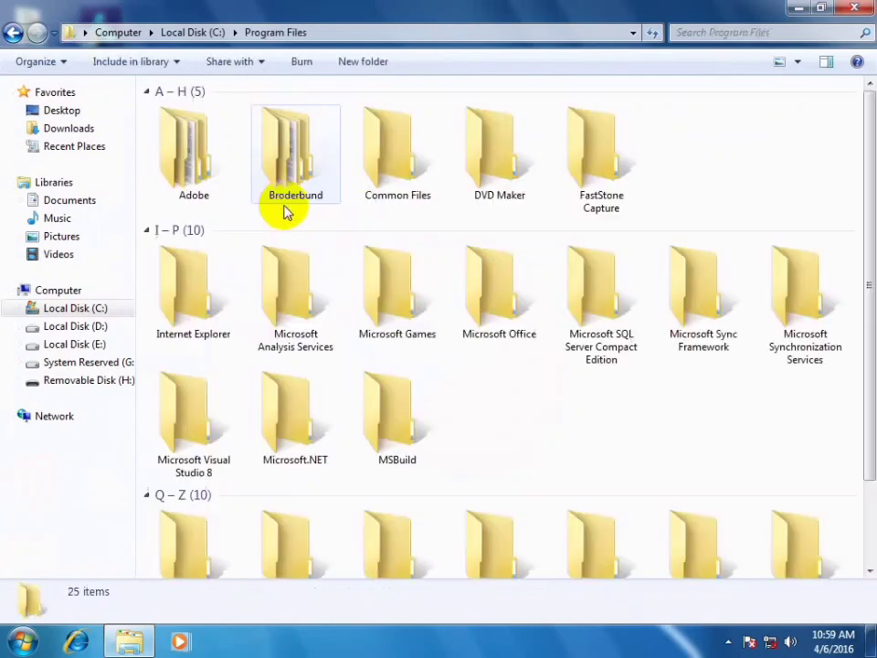
click(417, 177)
key(m)
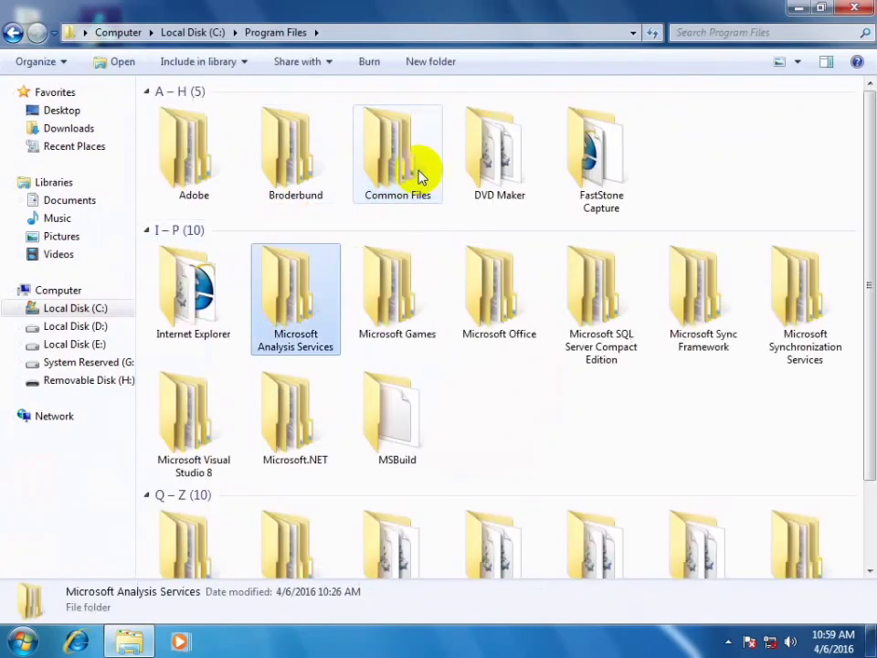
key(m)
key(m)
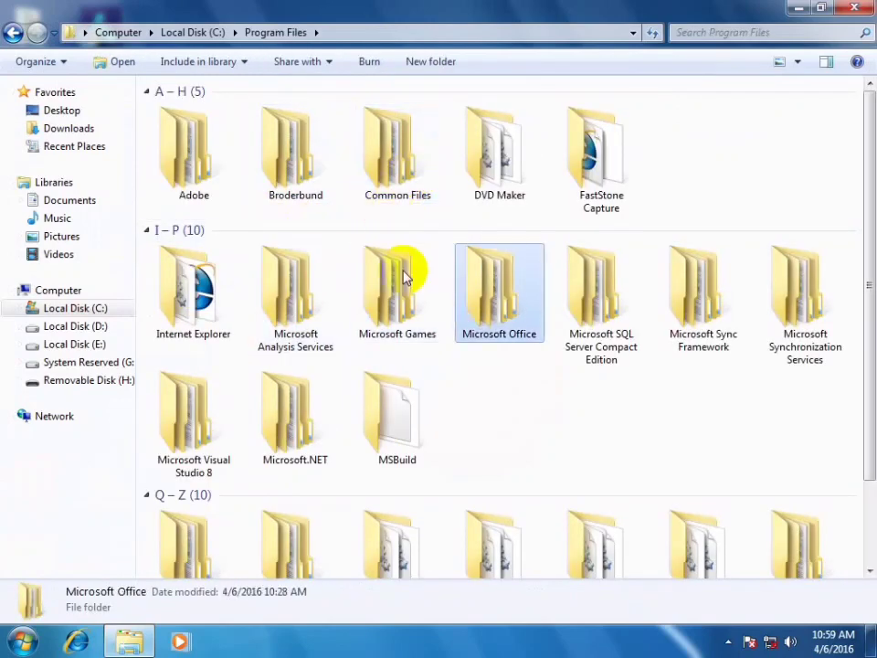
double_click(471, 295)
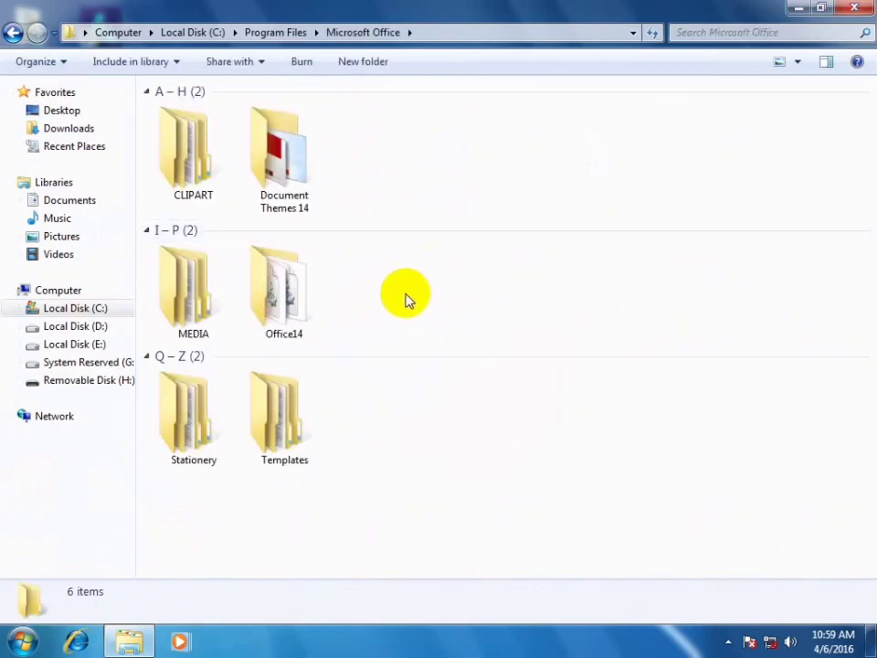
double_click(290, 307)
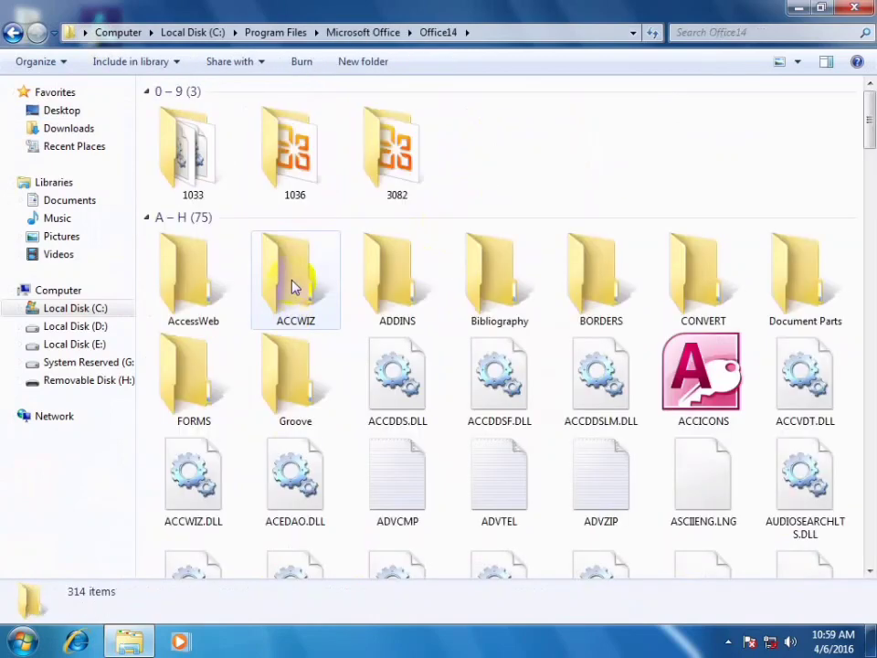
Step: Find and select the WINWORD application file in the Office14 folder
click(293, 283)
key(w)
key(w)
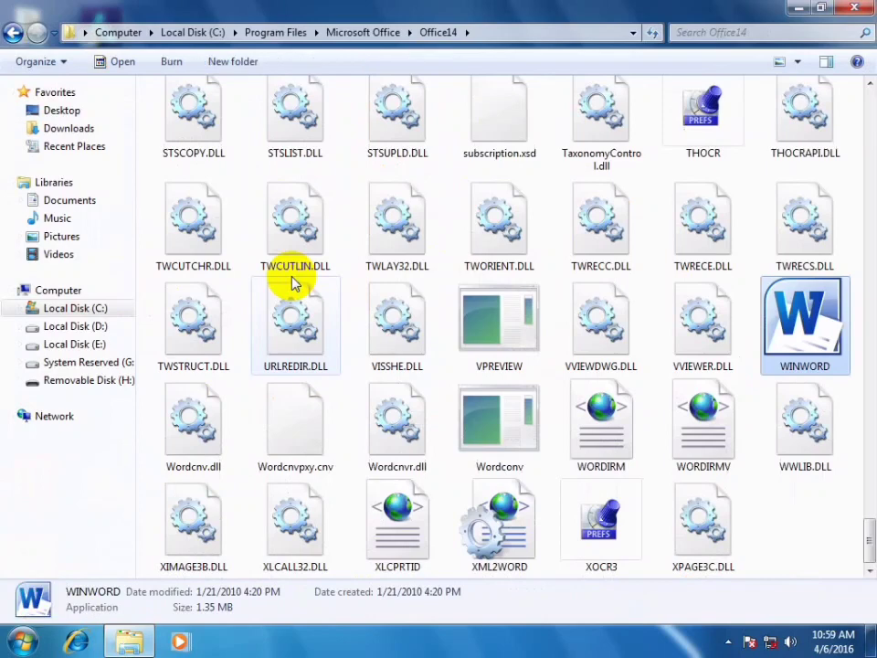
click(802, 320)
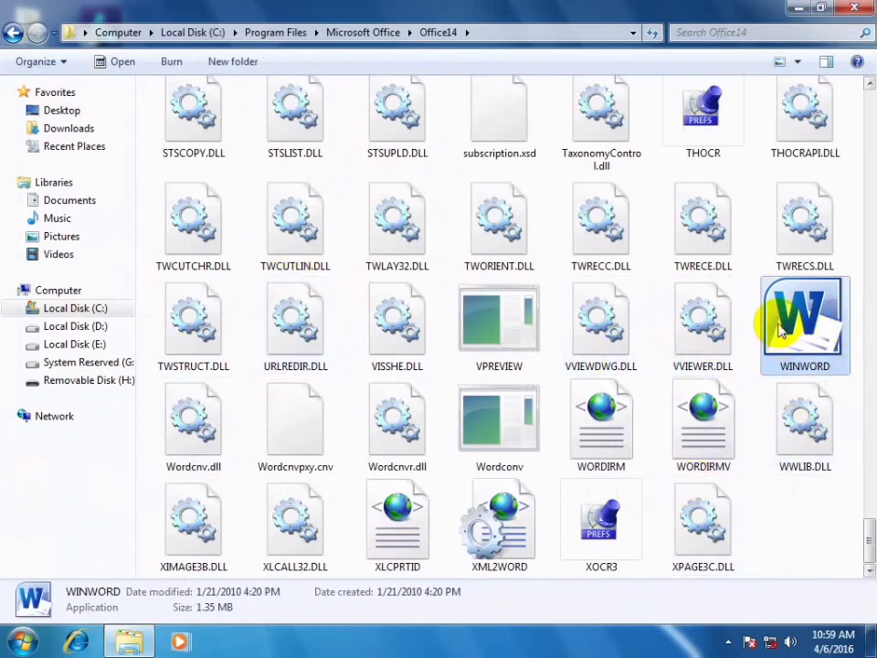
mouse_move(715, 496)
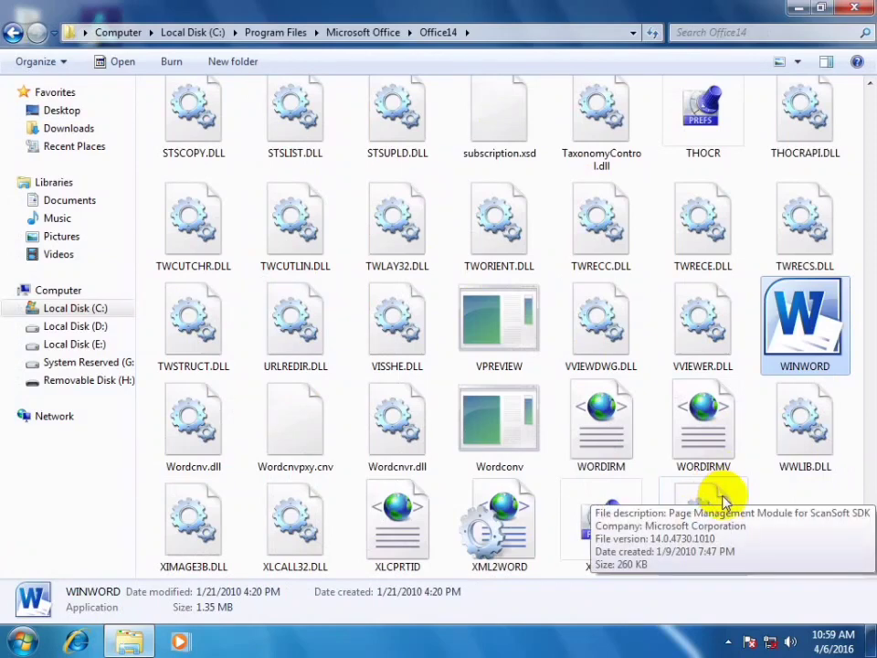
mouse_move(801, 340)
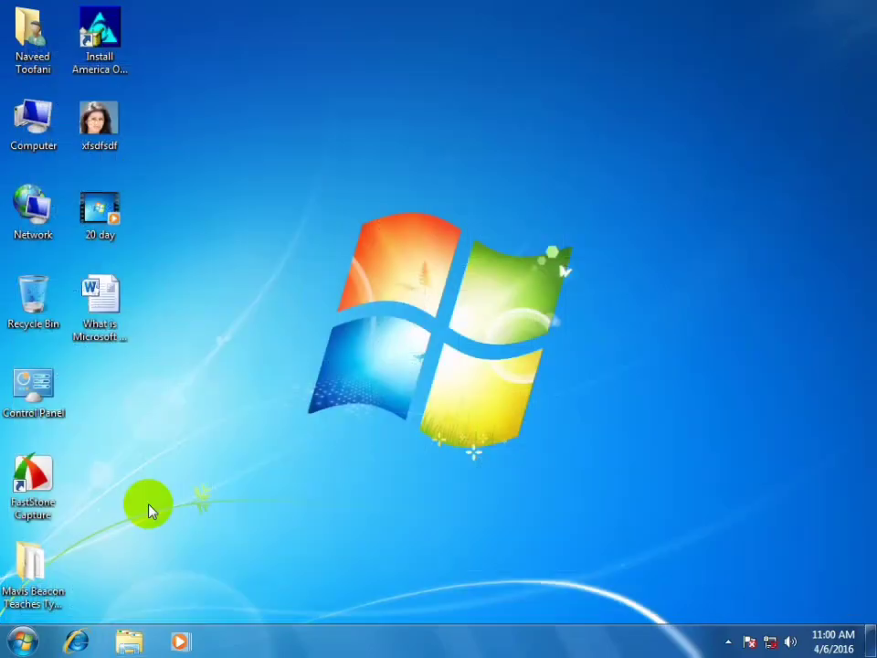
Step: Open a Command Prompt by running cmd from the Run dialog
click(22, 640)
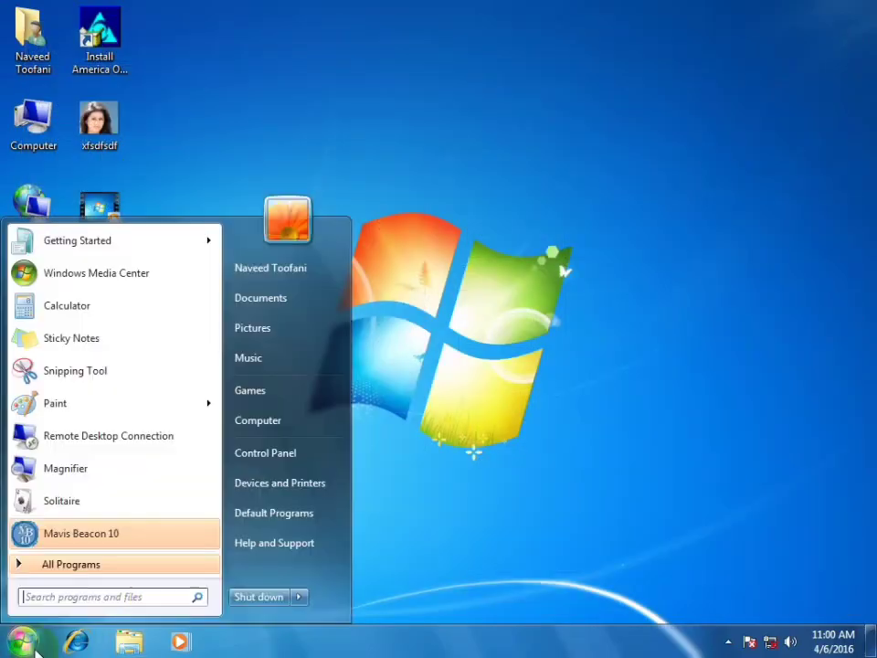
click(571, 482)
key(super+r)
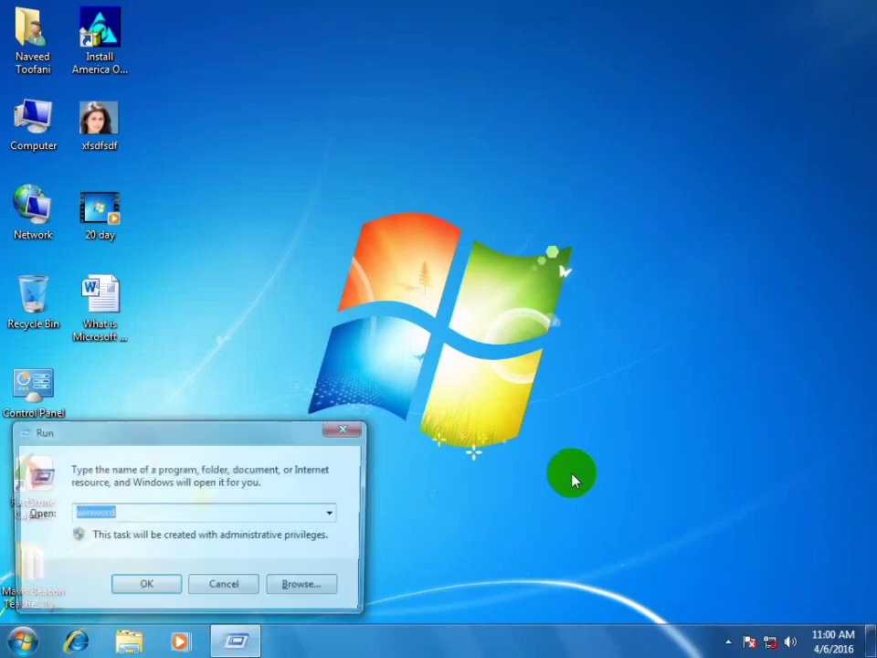
text(cmd)
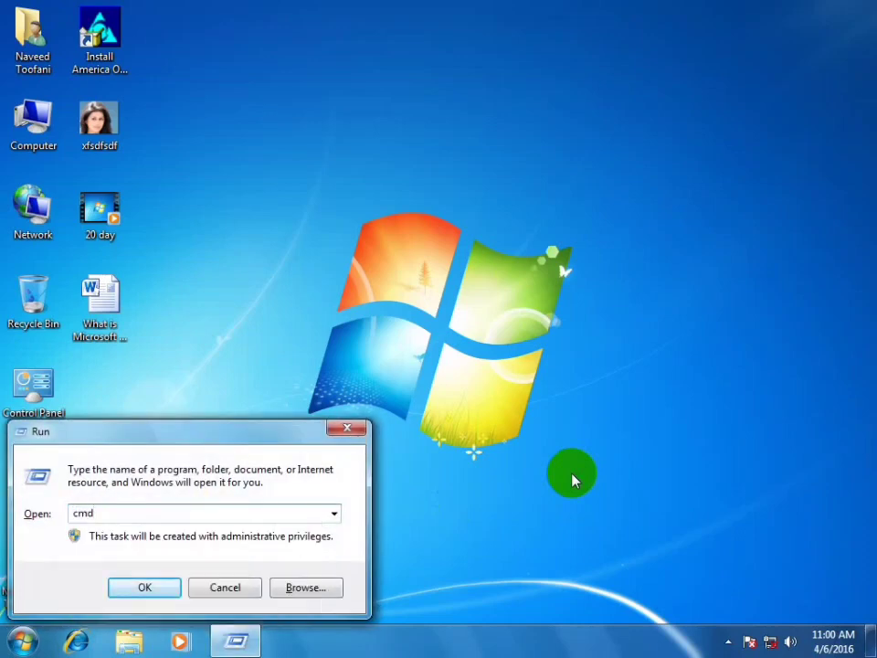
key(Return)
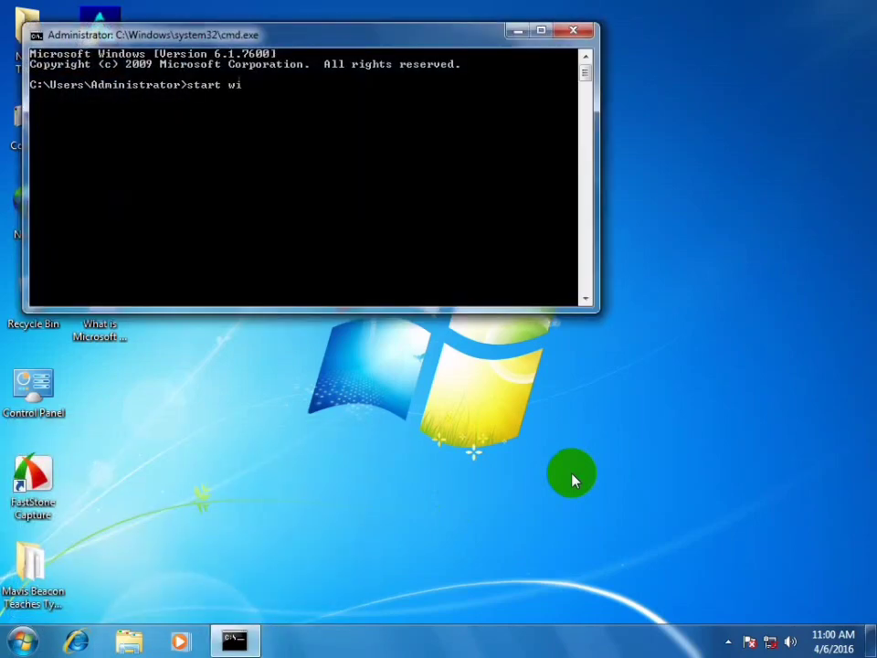
Step: Launch Word with the command start winword, and close both Word and the Command Prompt
text(start winword)
key(Return)
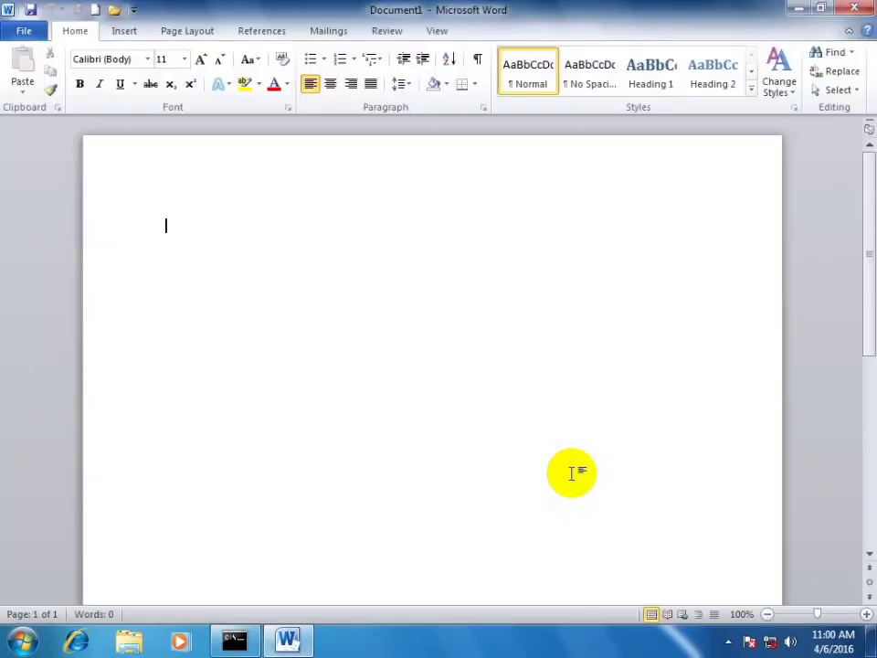
click(855, 9)
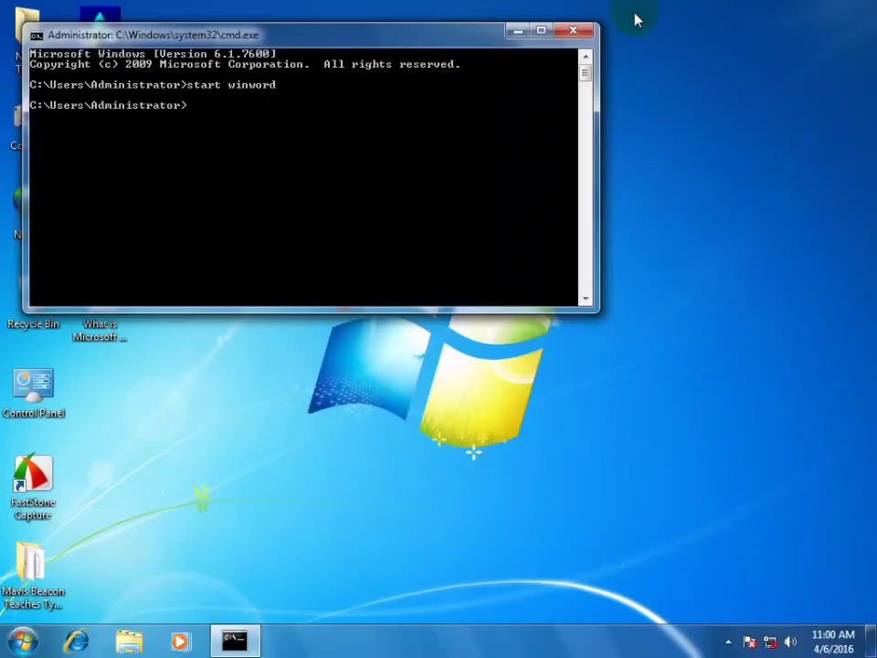
click(571, 33)
Step: Launch Microsoft Word 2010 from the Microsoft Office group of installed programs, and close it
click(20, 640)
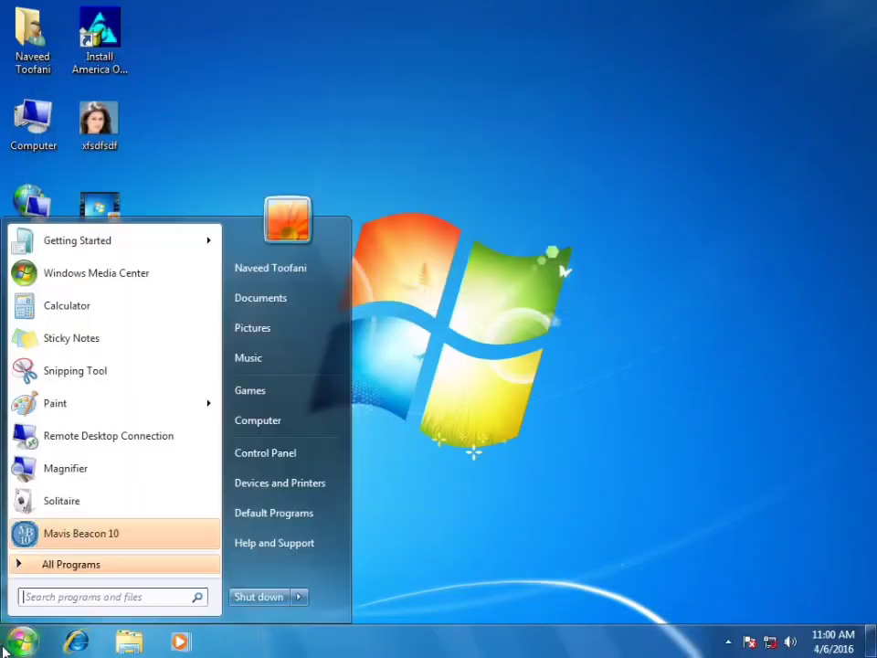
click(29, 569)
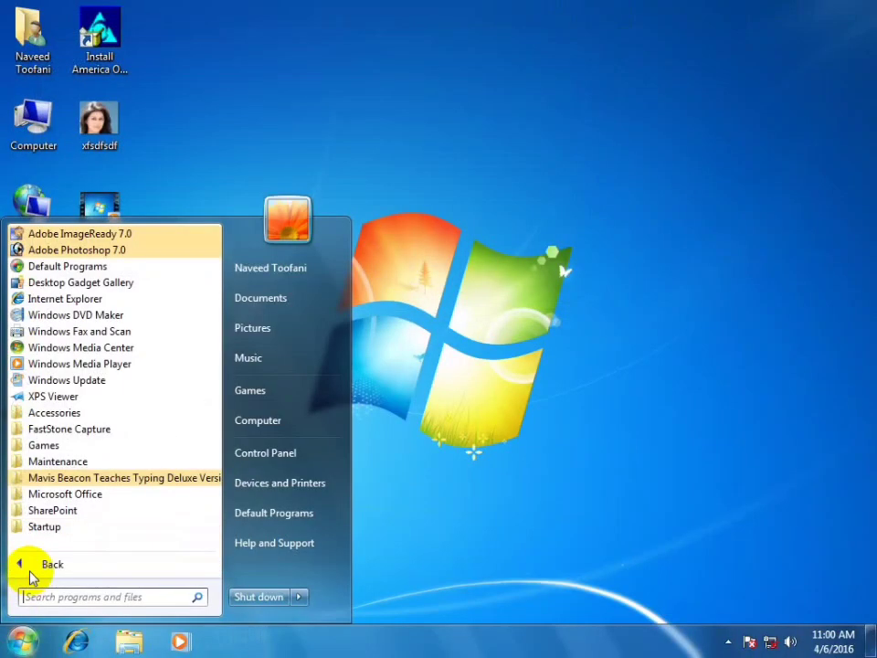
click(64, 495)
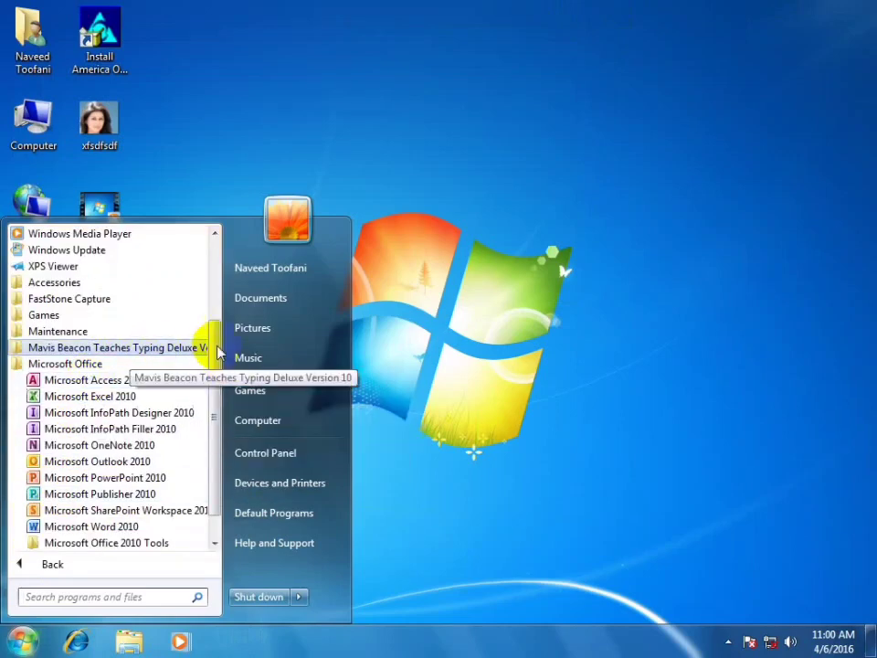
click(129, 528)
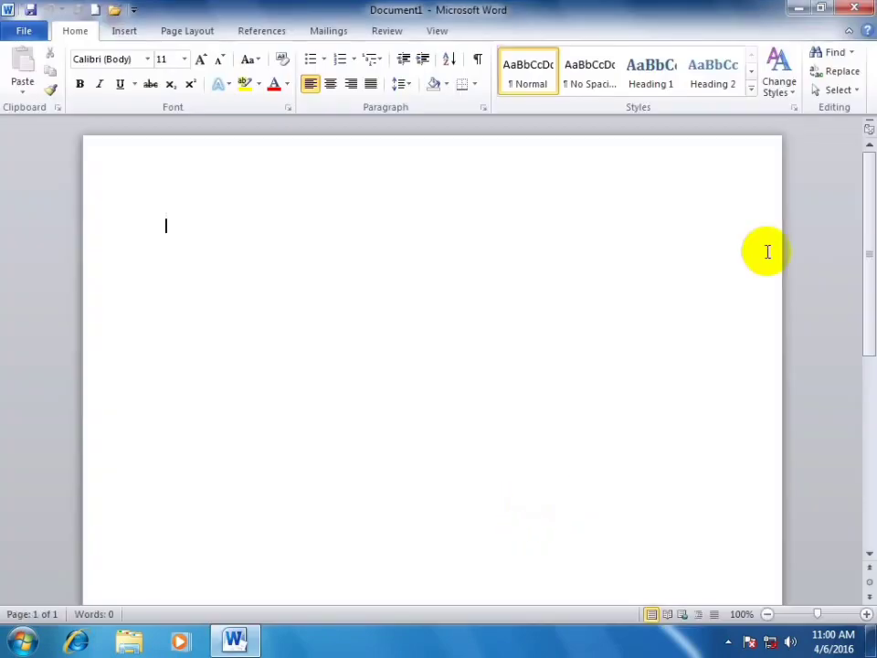
click(854, 8)
Step: Assign F8 as the shortcut key in the Microsoft Word 2010 properties, and test it by launching and closing Word
key(super)
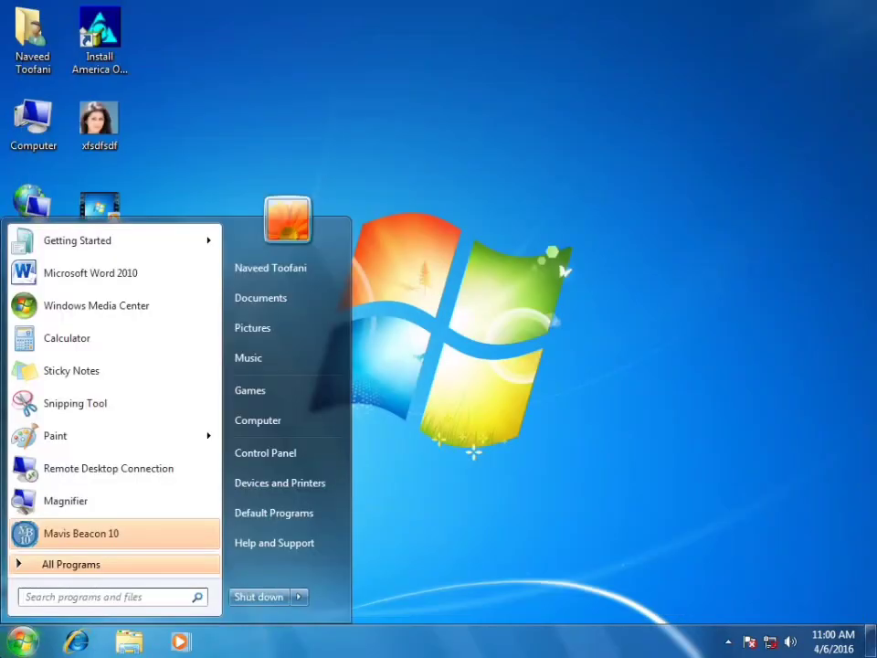
click(74, 570)
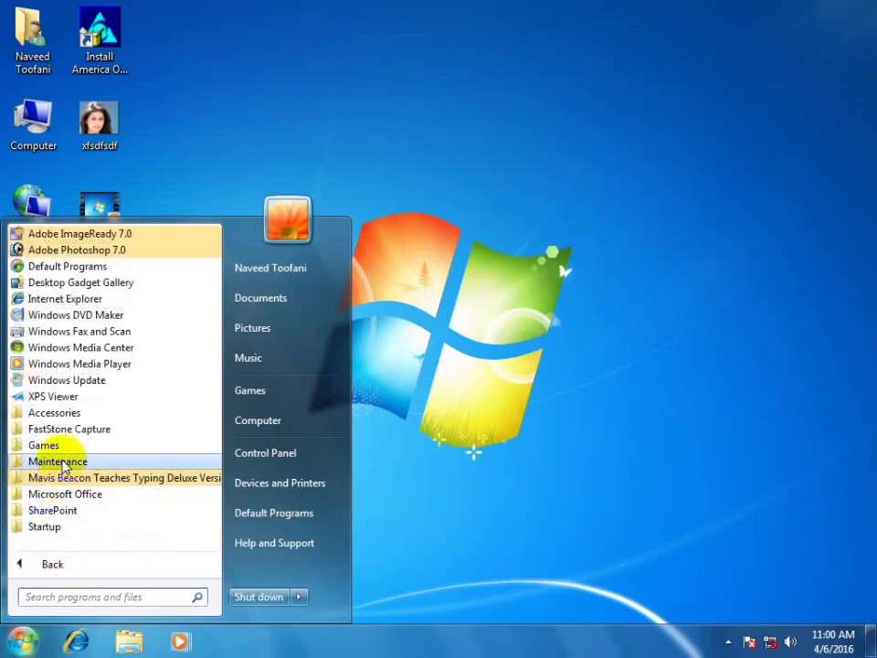
click(45, 496)
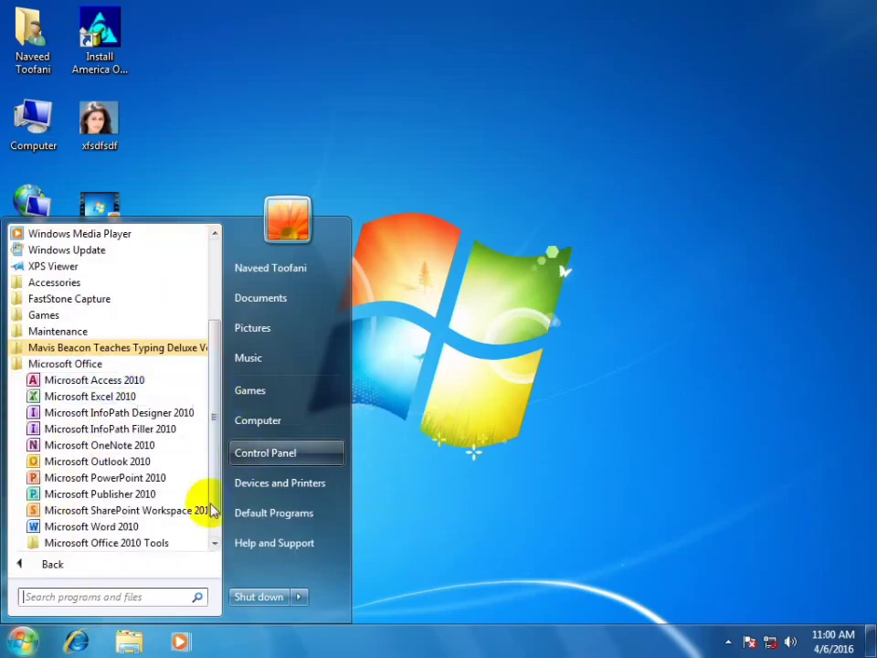
right_click(84, 538)
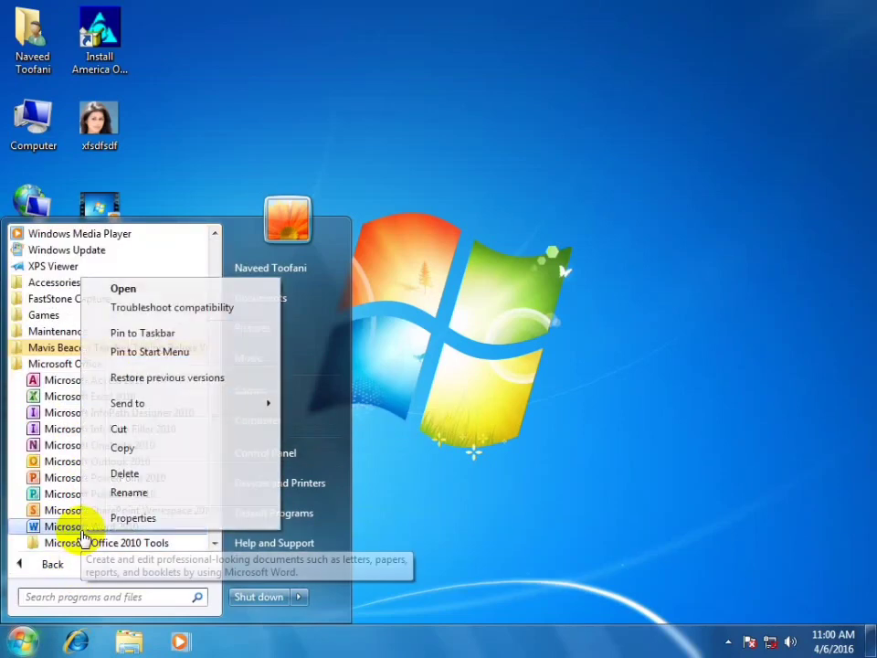
click(180, 520)
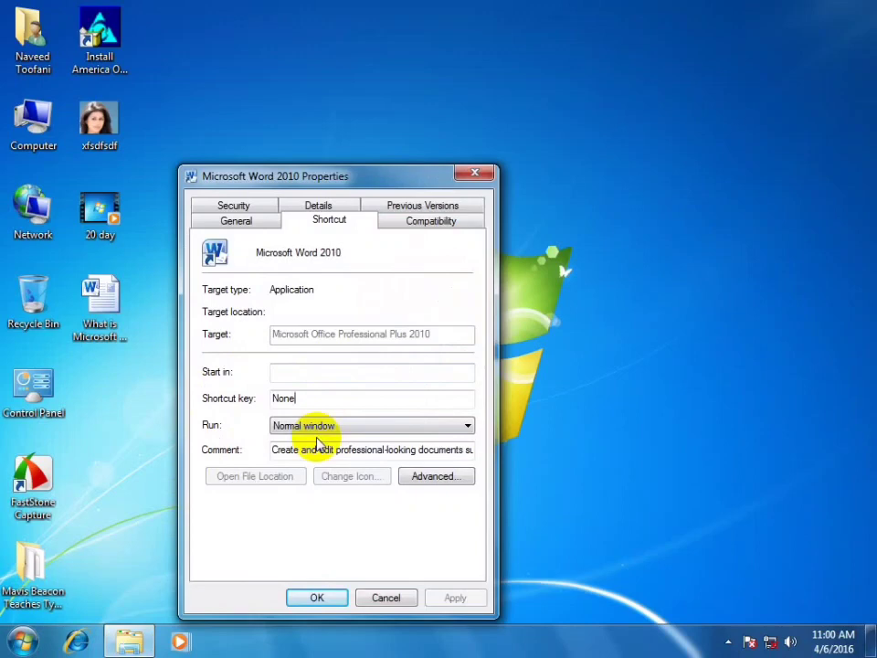
key(F8)
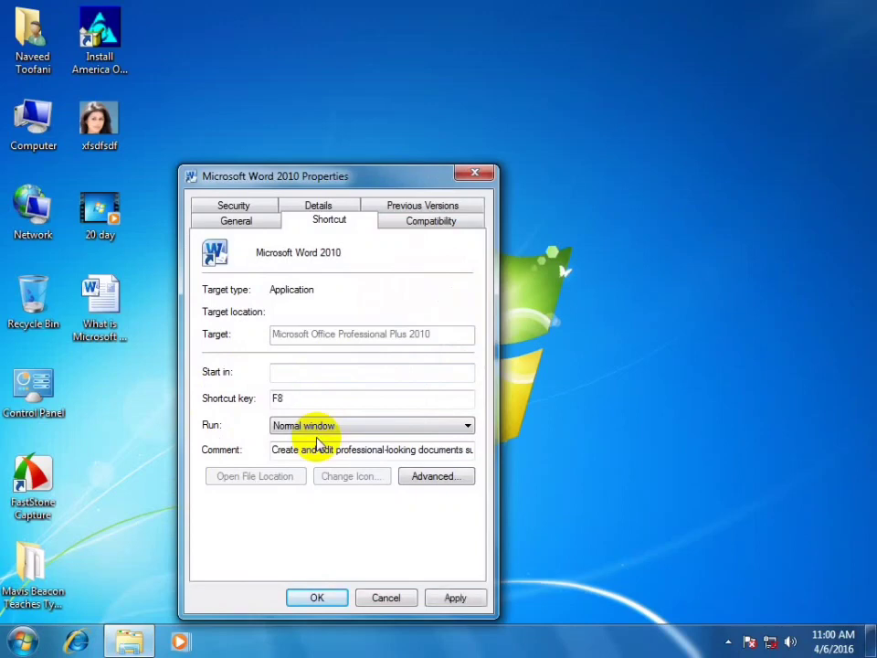
click(325, 603)
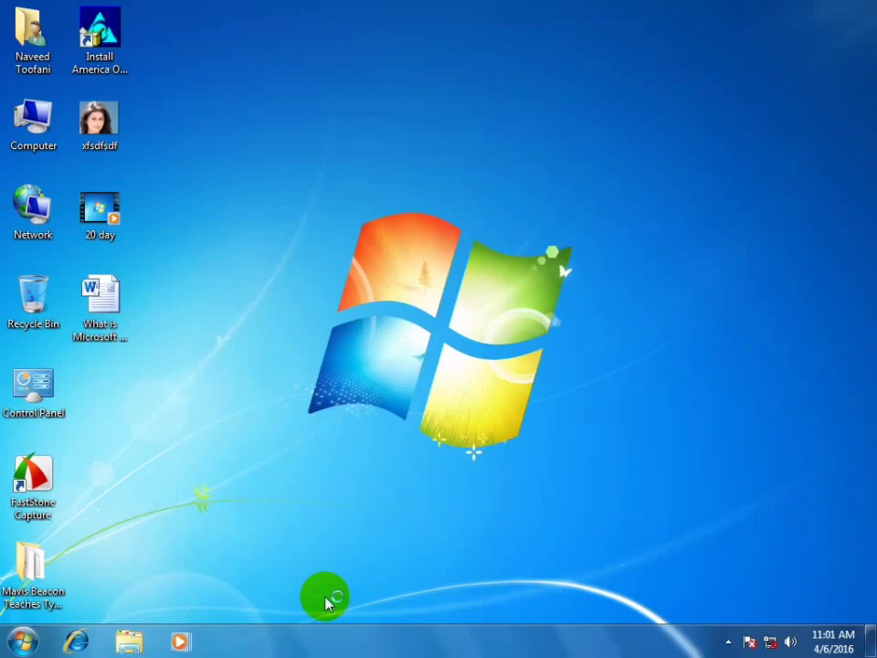
key(F8)
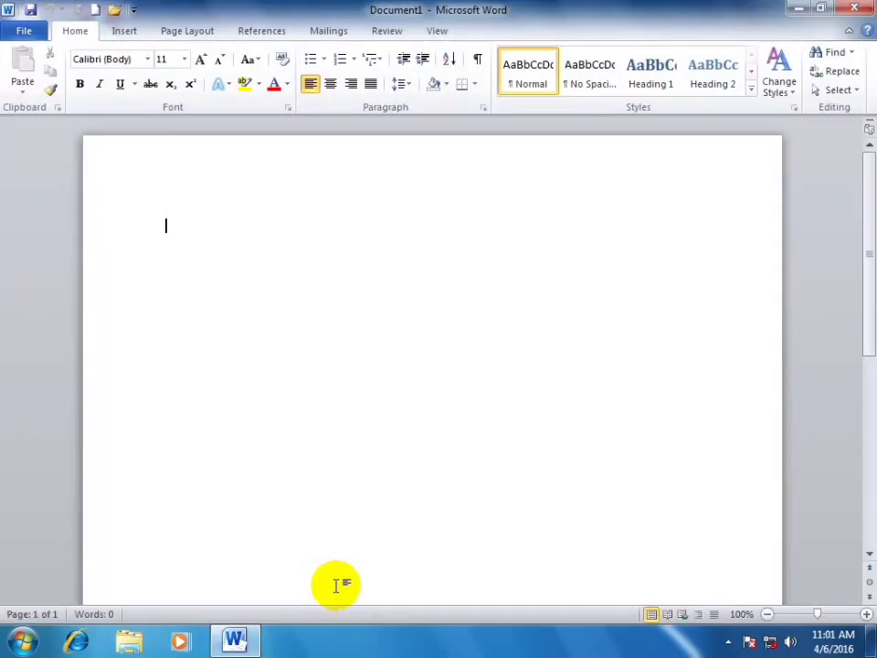
click(854, 7)
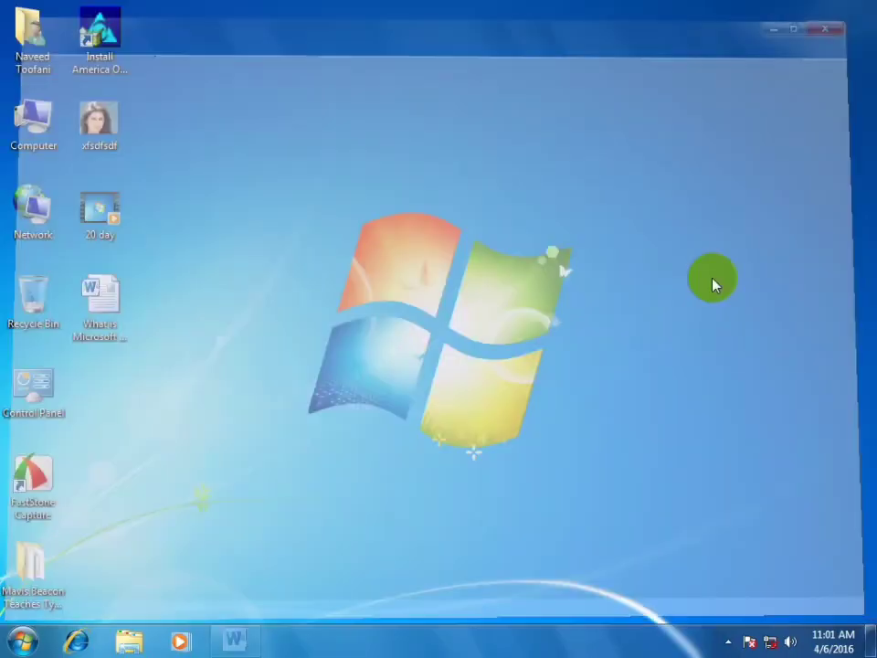
Step: Add the Address toolbar to the taskbar
right_click(431, 649)
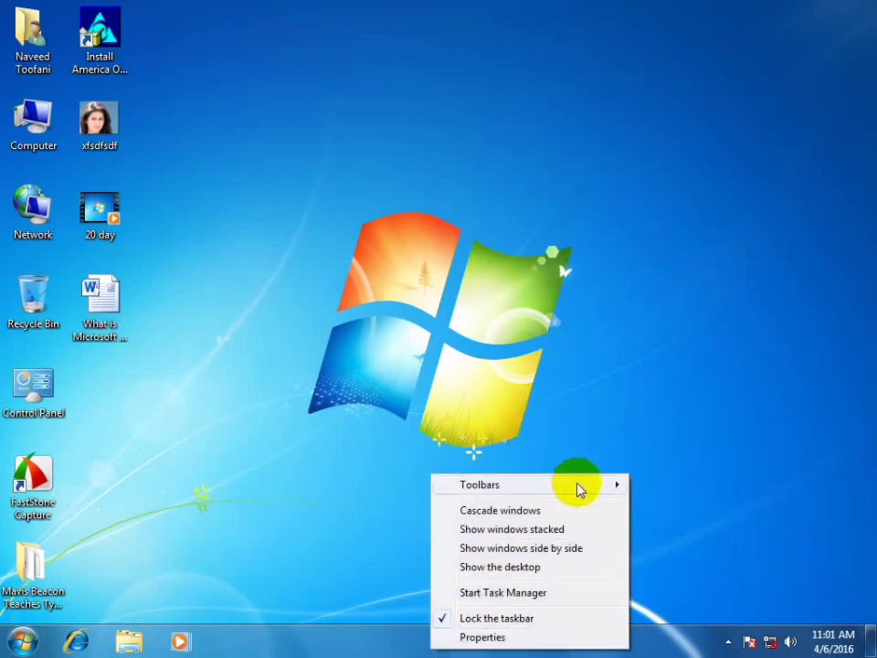
mouse_move(588, 486)
click(658, 487)
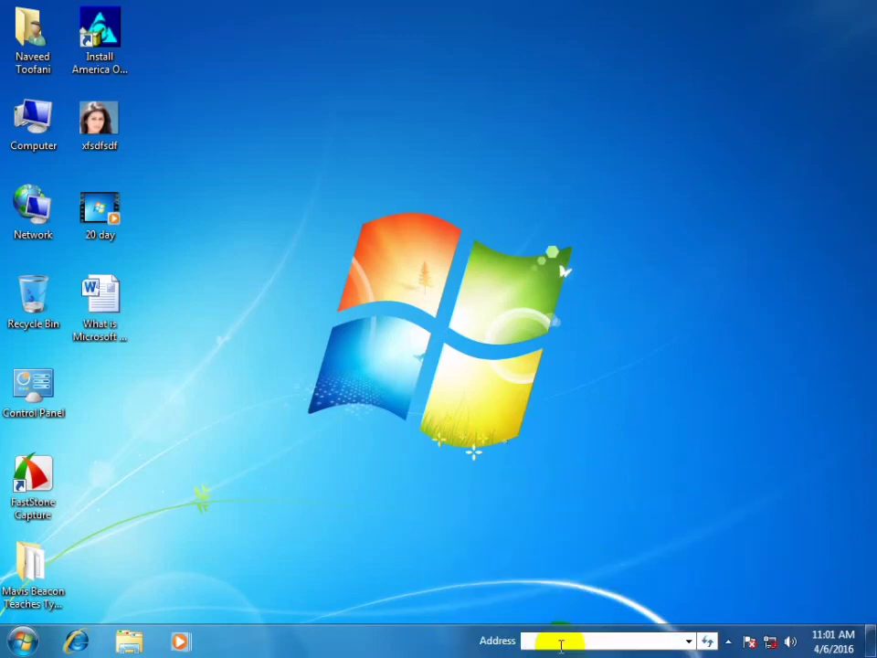
Step: Launch Word by running winword from the taskbar's Address bar, and close it
click(558, 642)
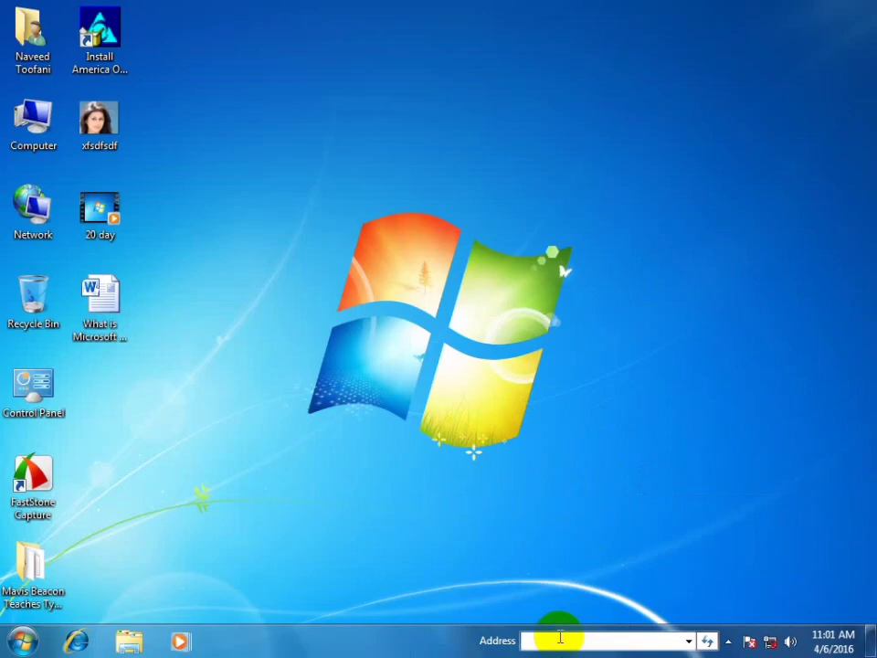
text(winword)
key(Return)
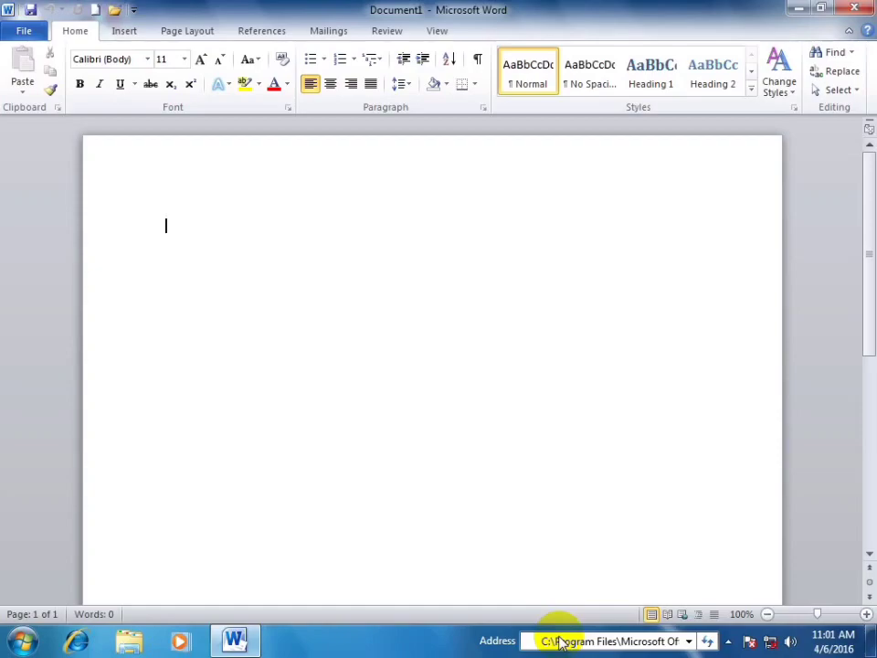
click(854, 8)
Step: Create a new Microsoft Word document on the desktop, open it in Word, and close it
right_click(378, 224)
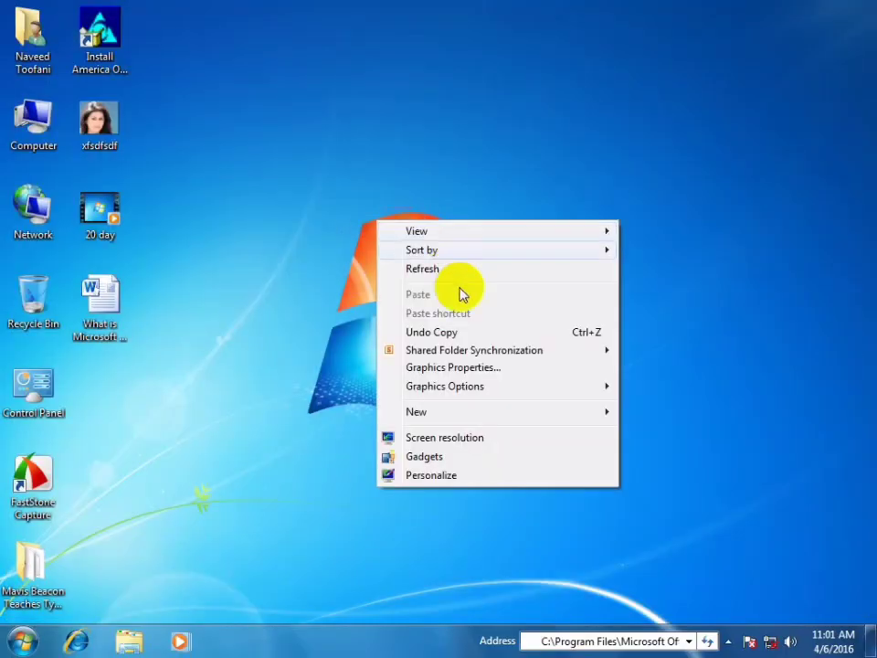
mouse_move(558, 411)
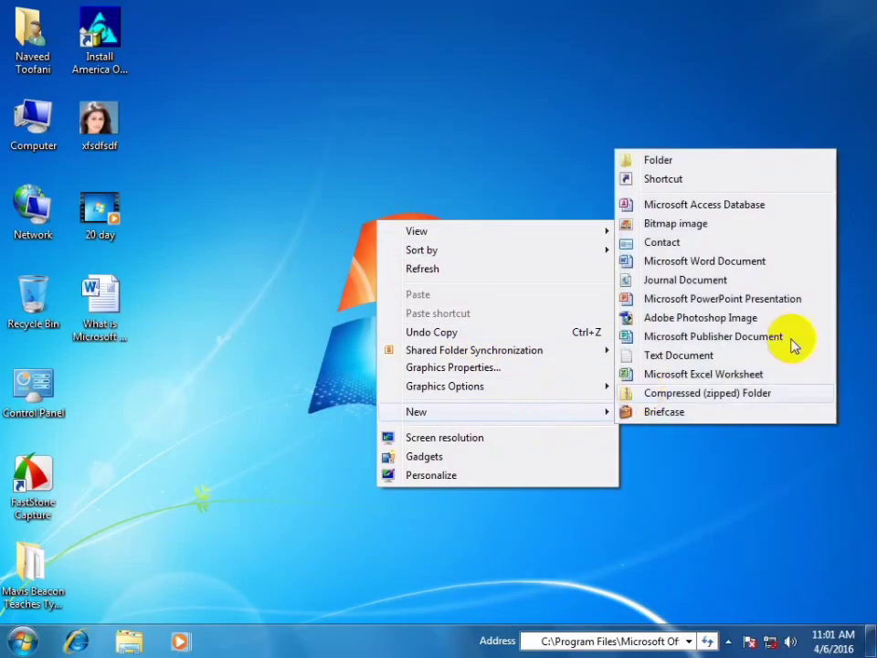
click(755, 265)
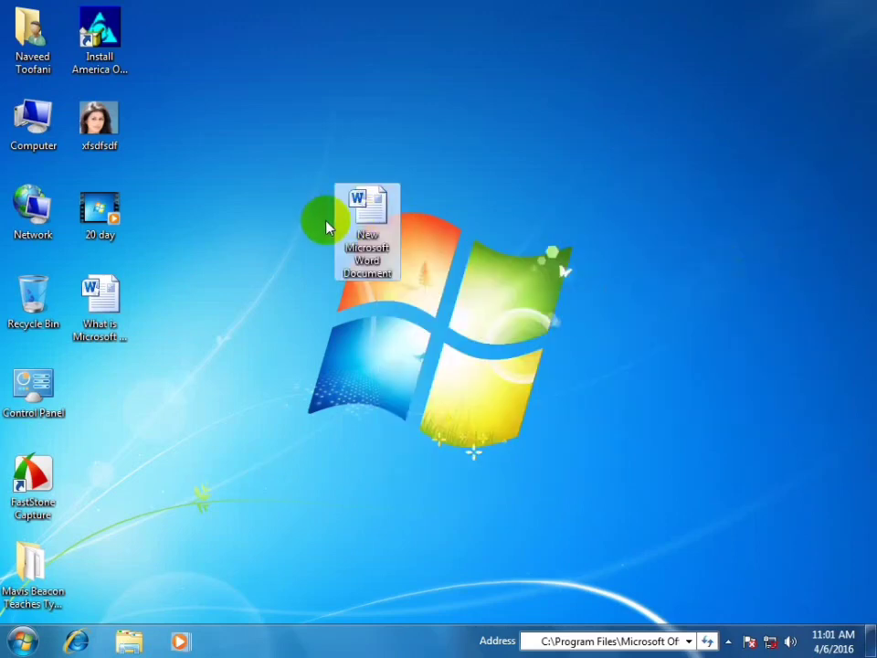
double_click(352, 226)
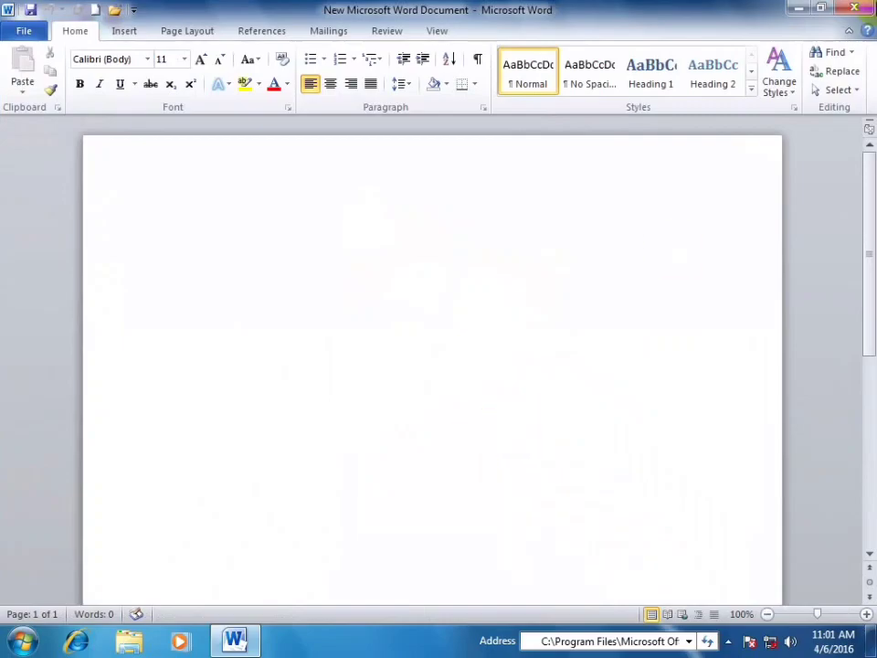
click(854, 7)
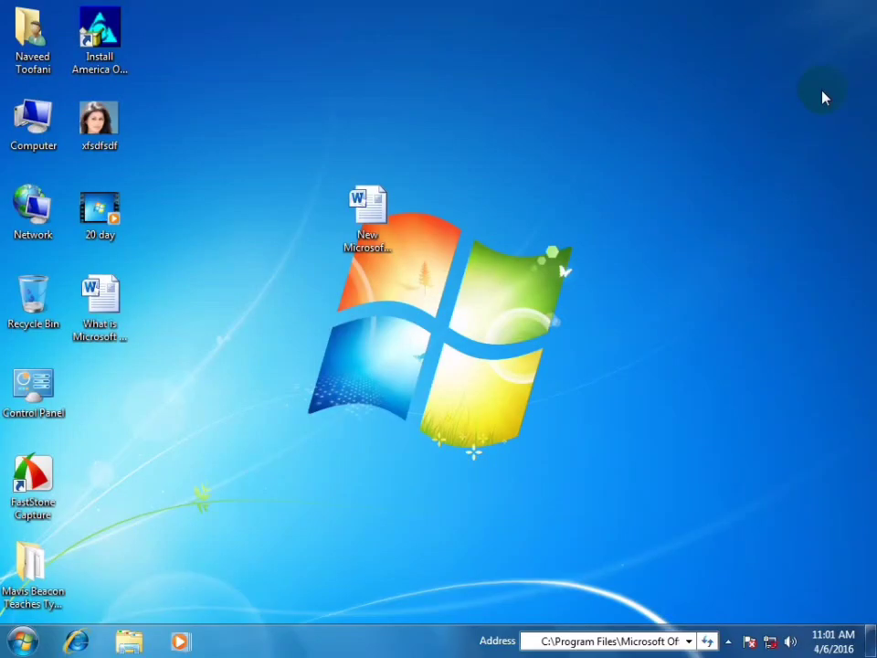
Step: Start a new desktop shortcut and browse for its target to the Microsoft Office folder in Program Files on Local Disk (C:)
right_click(586, 142)
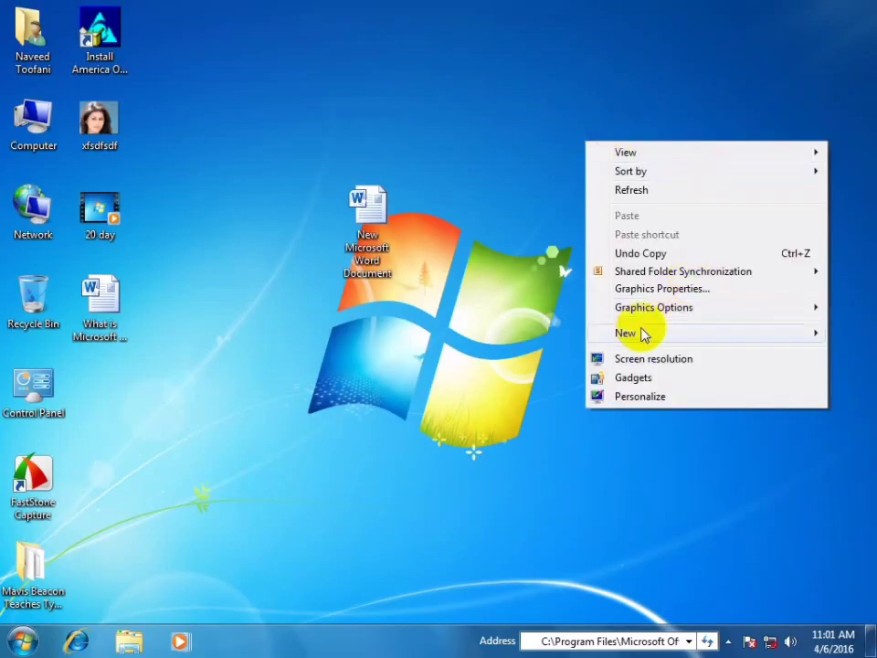
mouse_move(640, 333)
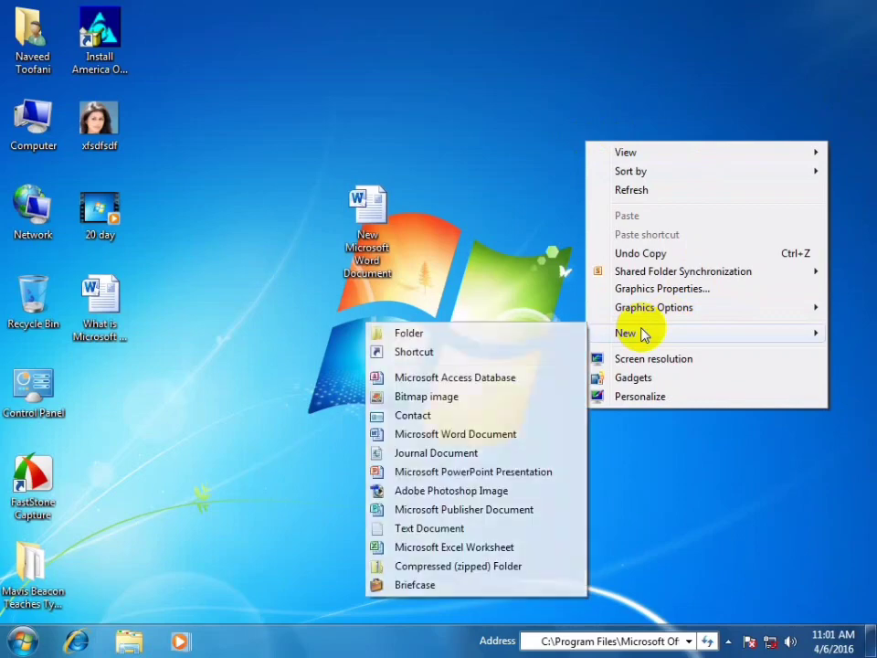
click(416, 362)
click(603, 306)
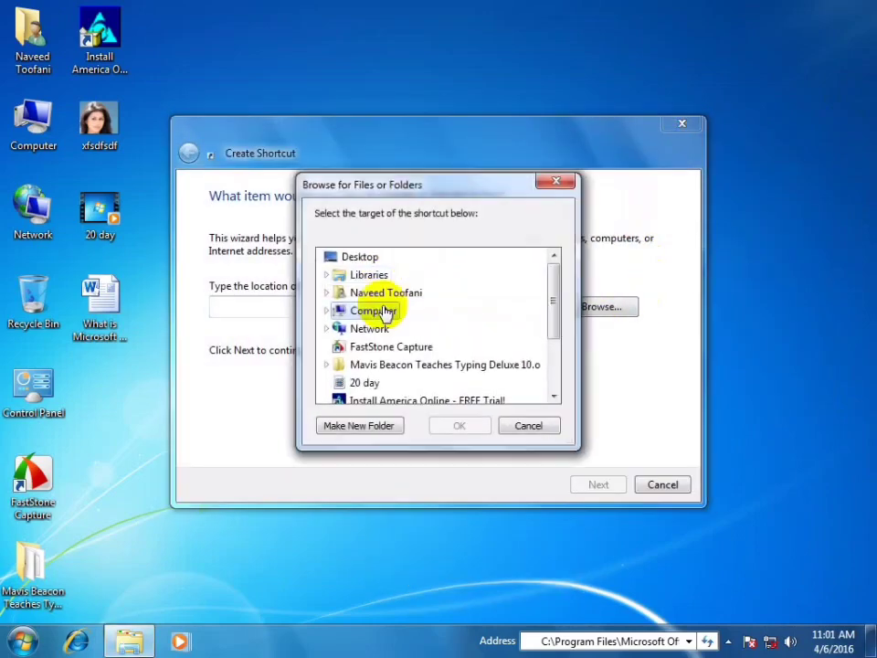
click(326, 311)
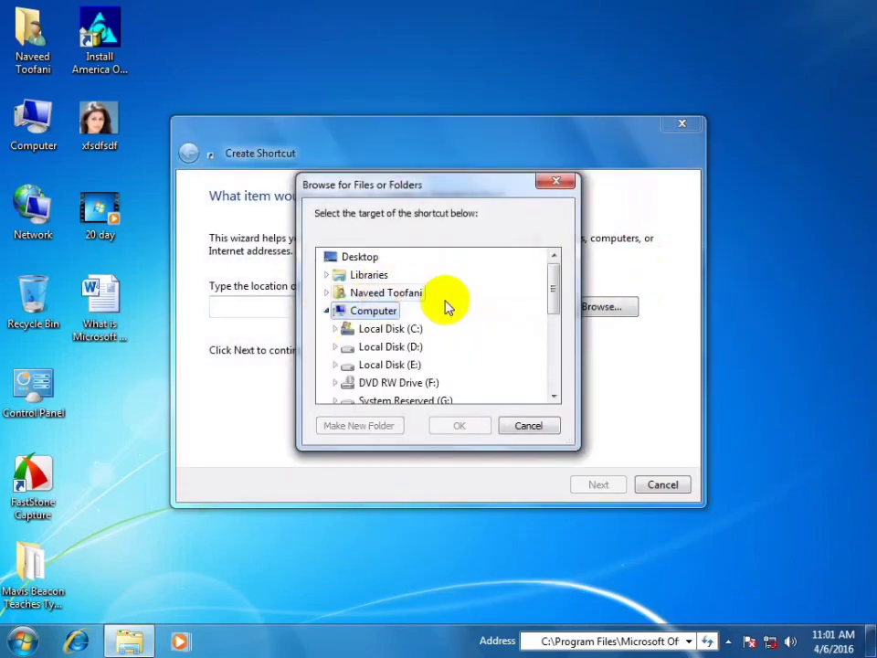
click(345, 331)
click(345, 331)
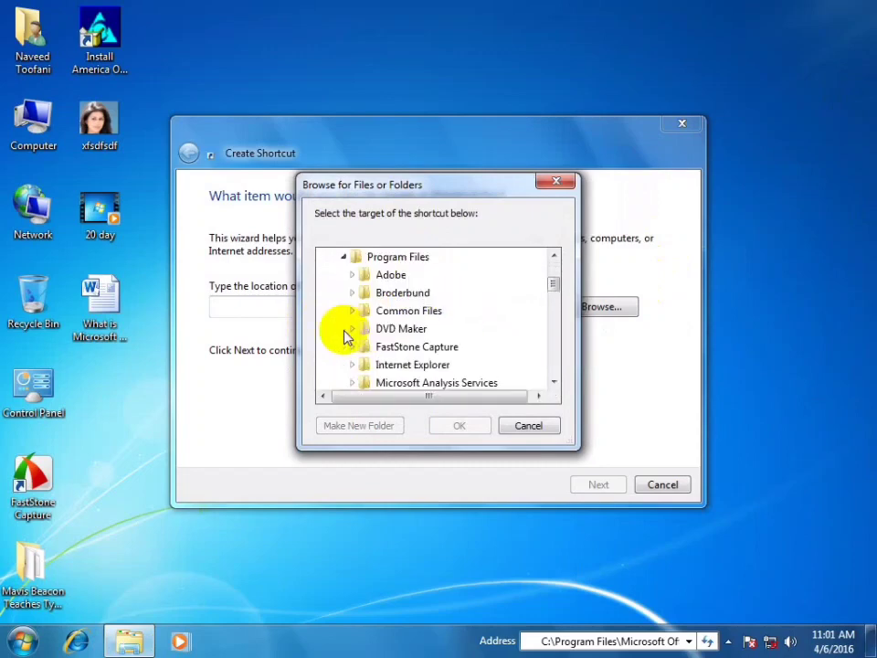
scroll(348, 336, down, 1)
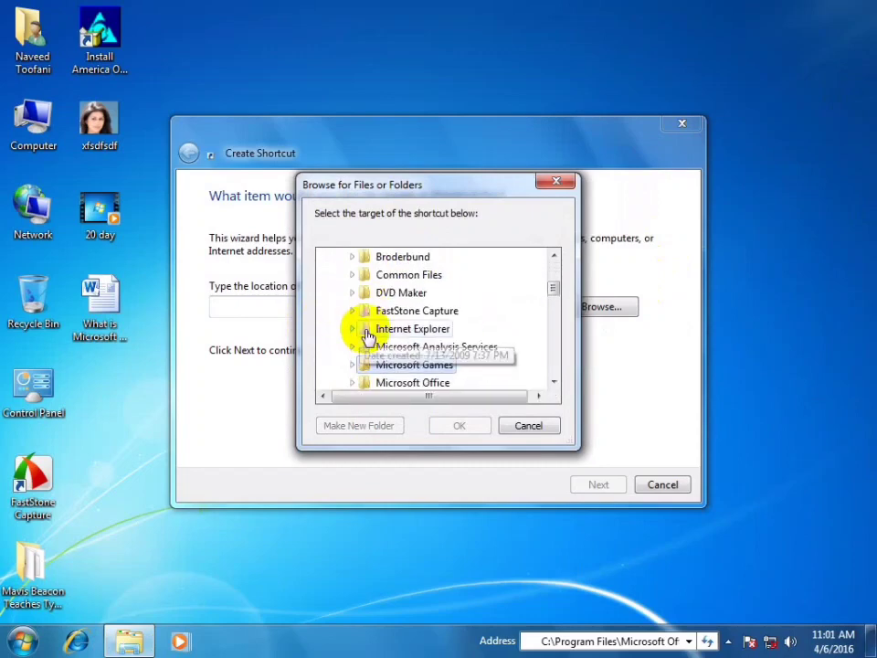
click(385, 384)
click(352, 366)
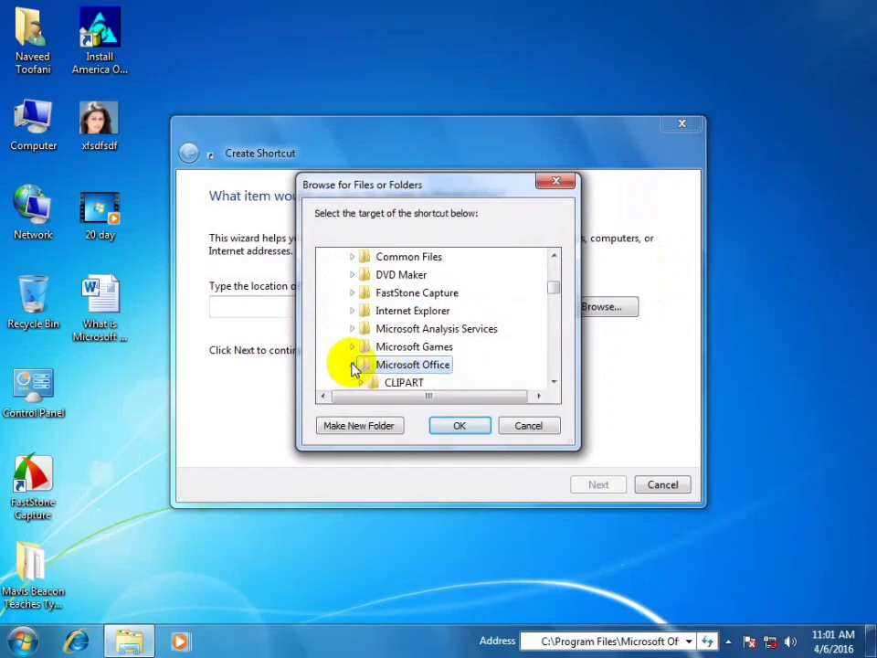
Step: Set the shortcut's target to WINWORD in the Office14 folder
click(554, 383)
click(554, 383)
click(554, 383)
click(554, 383)
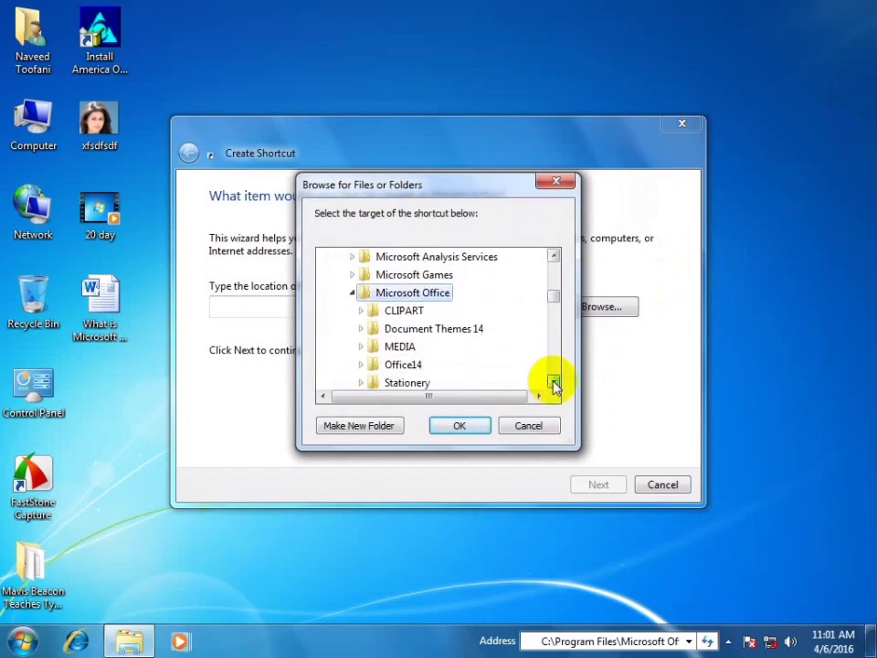
click(361, 365)
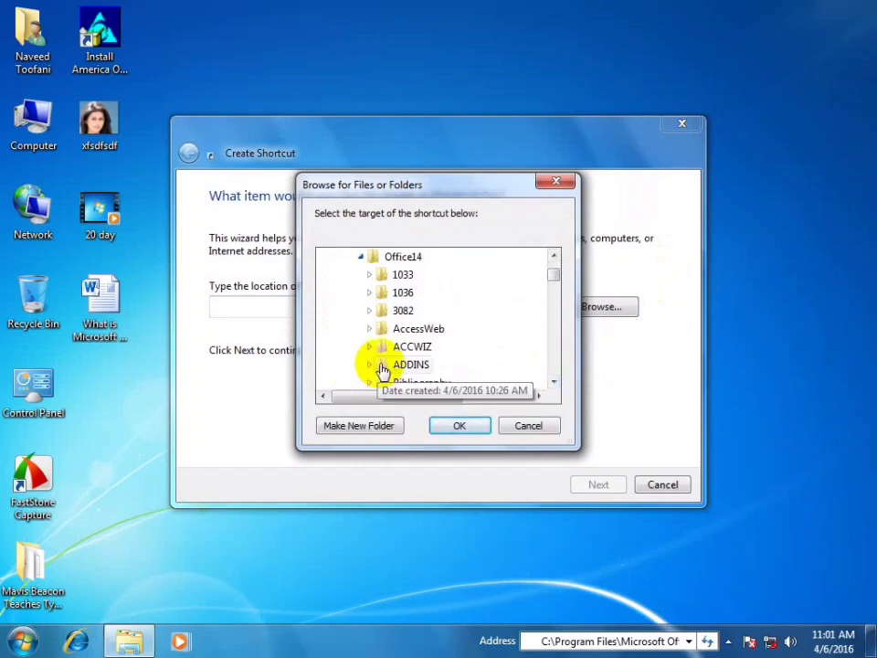
key(w)
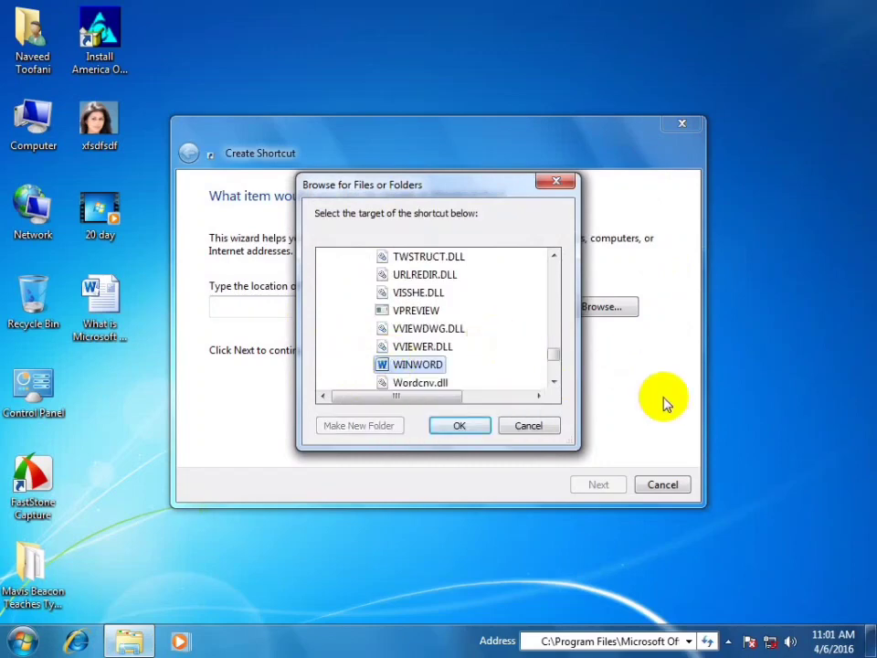
click(466, 426)
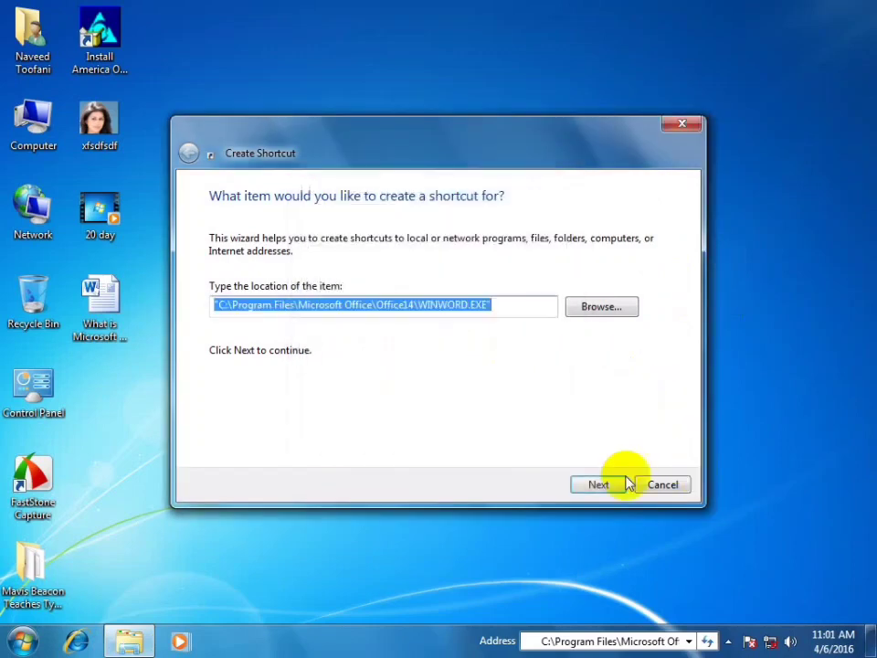
Step: Finish creating the WINWORD desktop shortcut, and test it by launching and closing Word
click(617, 482)
click(607, 490)
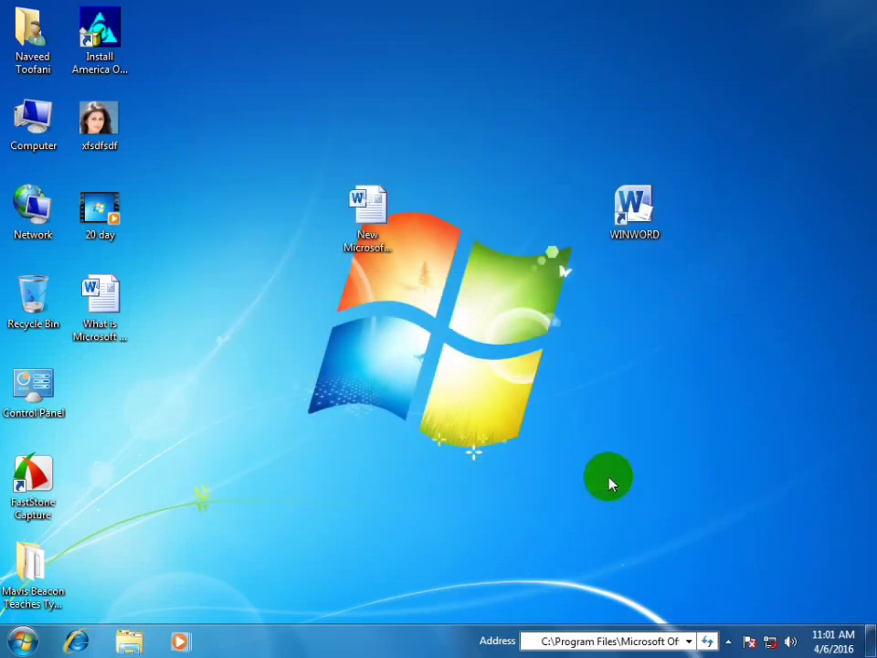
double_click(637, 233)
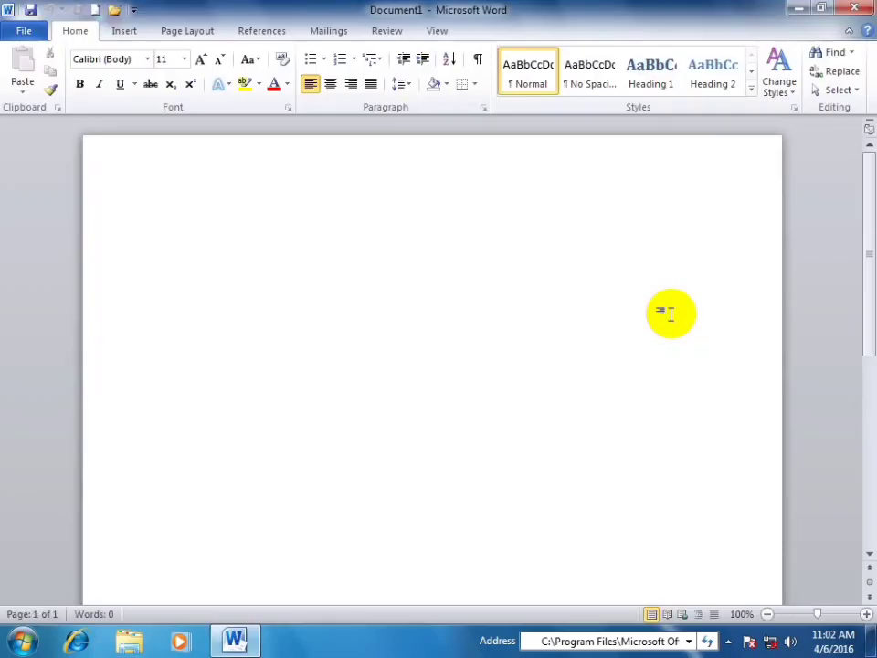
click(861, 7)
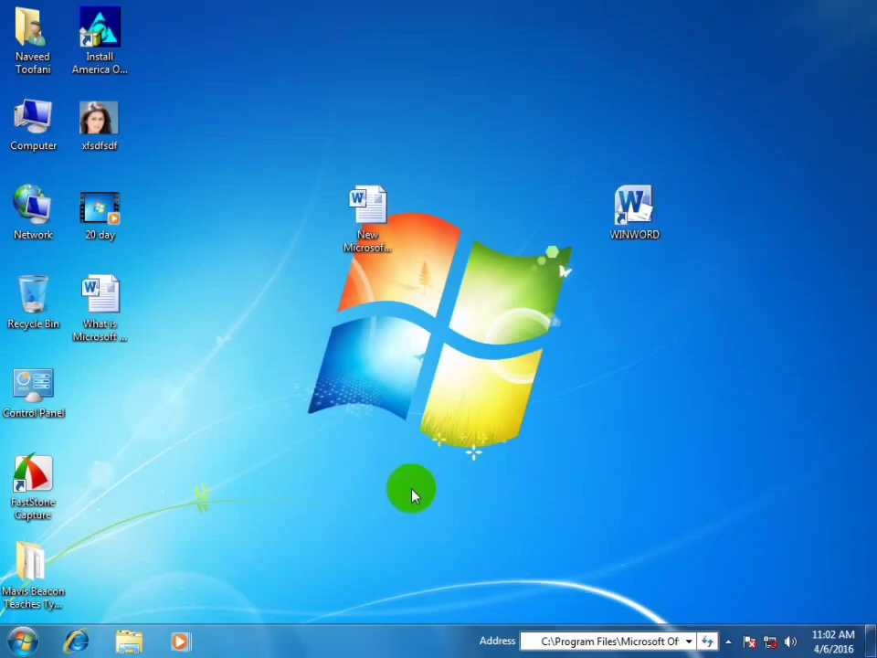
Step: Pin the WINWORD shortcut to the taskbar, and test it by launching and closing Word from there twice
right_click(654, 209)
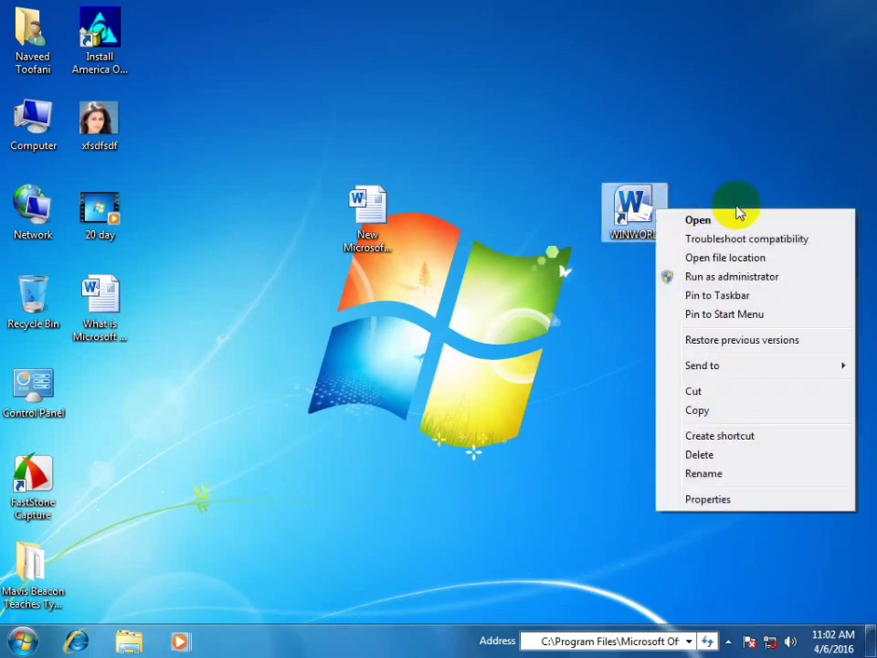
click(756, 297)
click(235, 638)
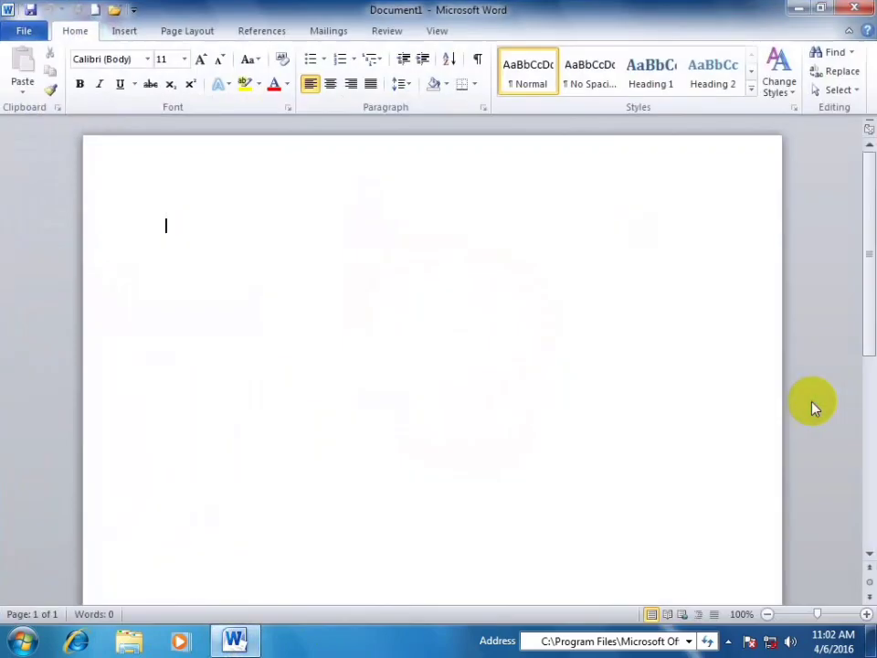
click(855, 8)
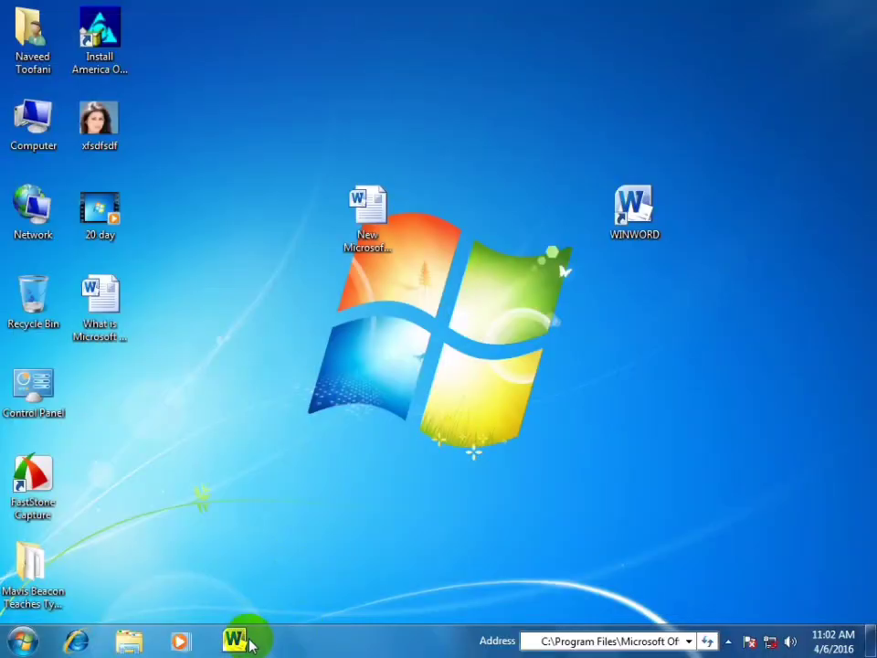
click(235, 640)
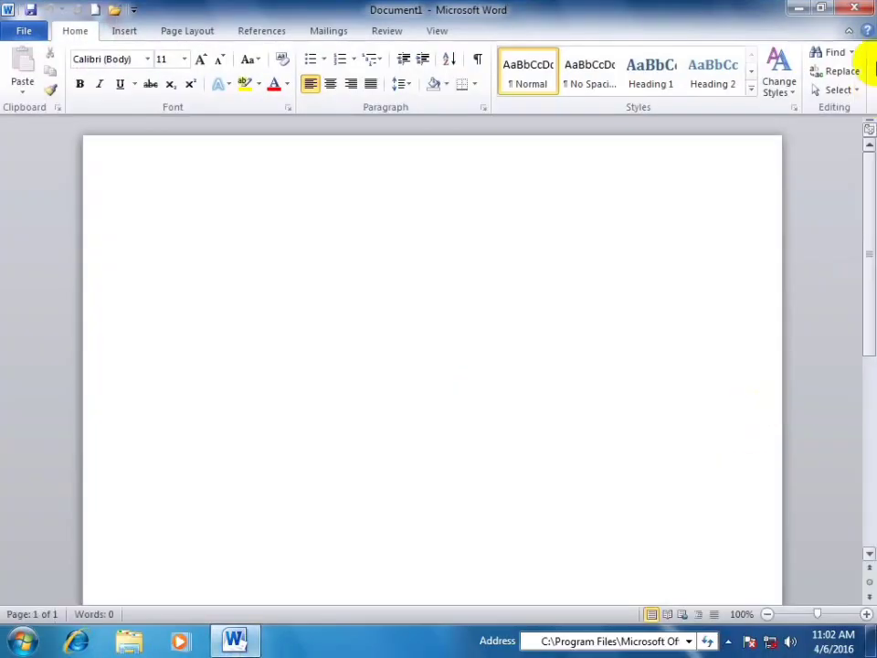
click(855, 9)
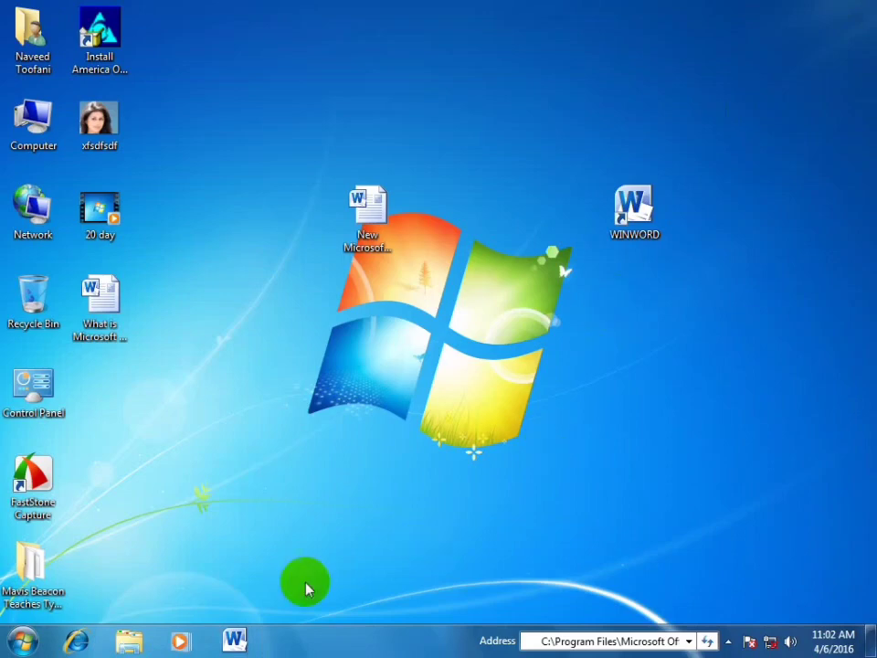
Step: Delete the new Word document and the WINWORD shortcut from the desktop
key(super+r)
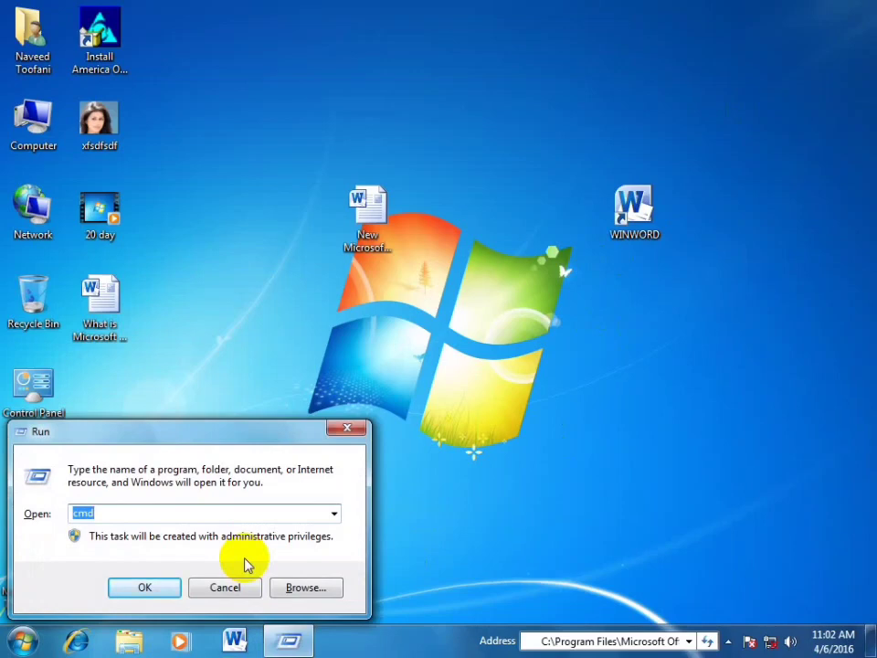
click(347, 426)
drag(277, 178, 786, 385)
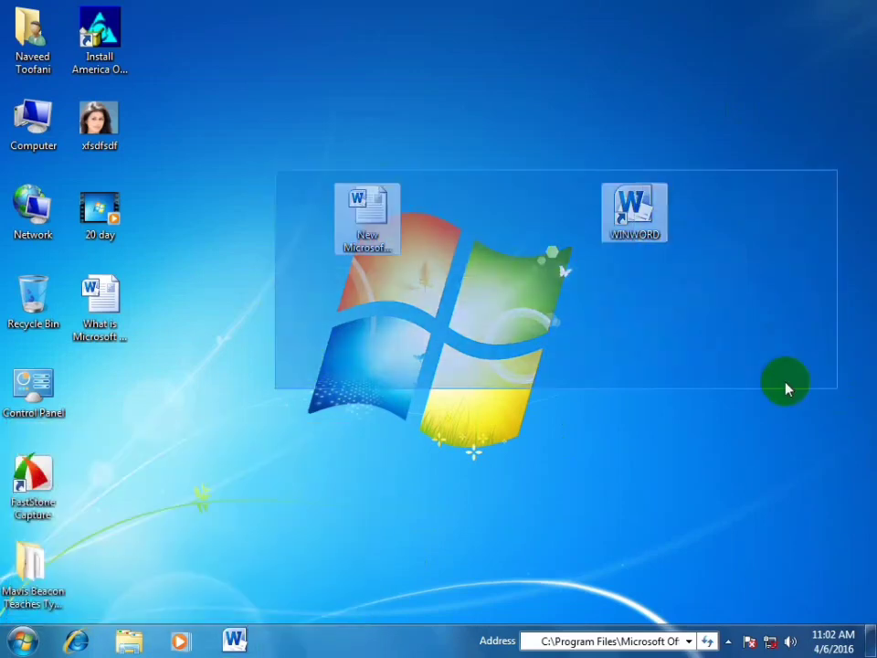
right_click(368, 212)
click(361, 371)
click(500, 334)
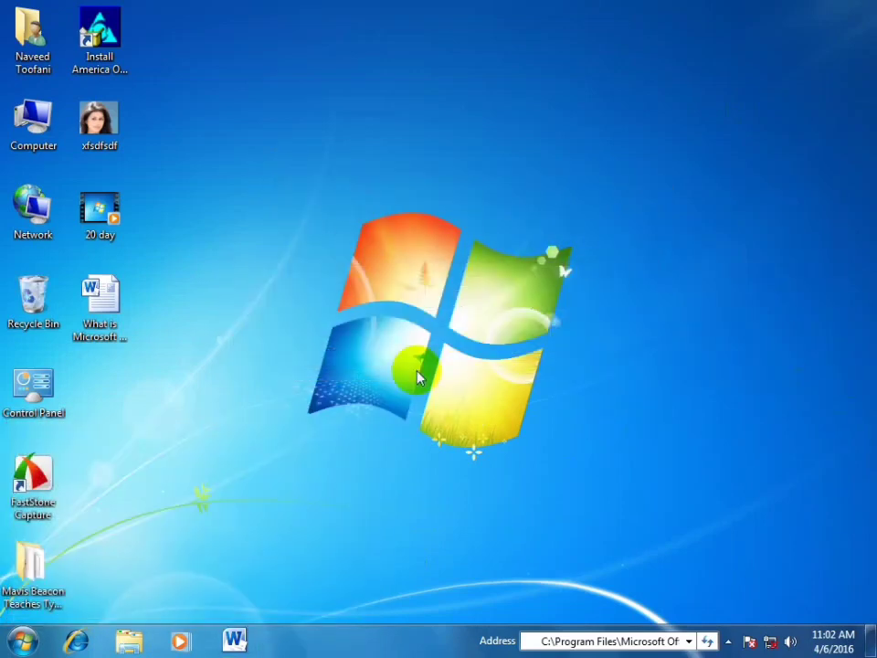
Step: Create another new Microsoft Word document on the desktop and copy it
right_click(336, 149)
mouse_move(521, 333)
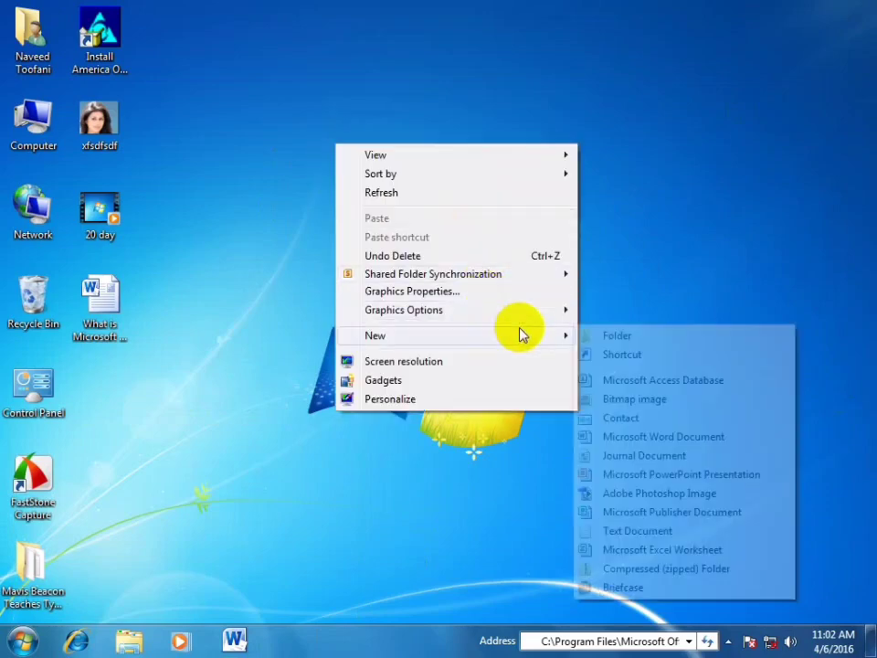
click(654, 437)
right_click(353, 231)
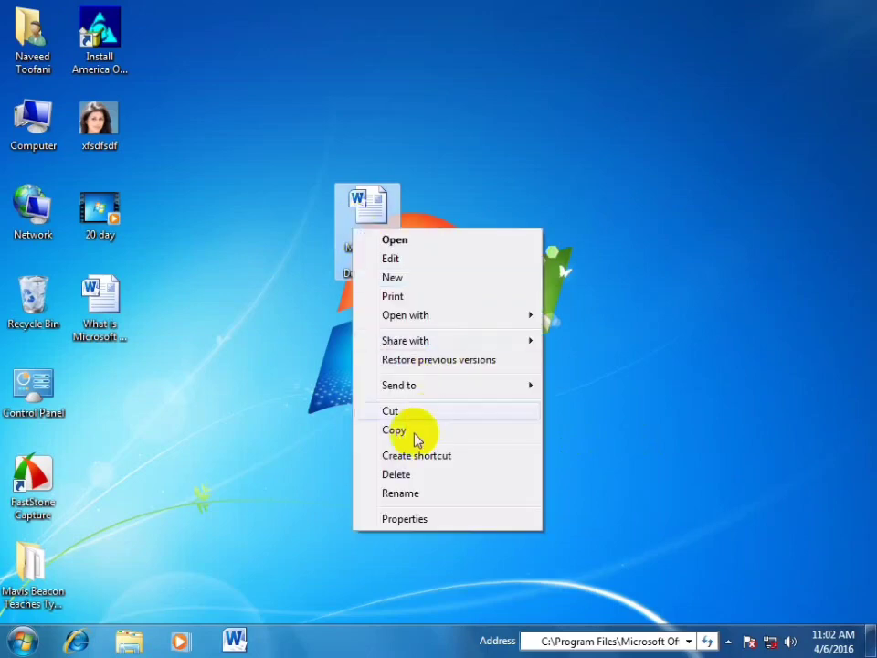
click(405, 435)
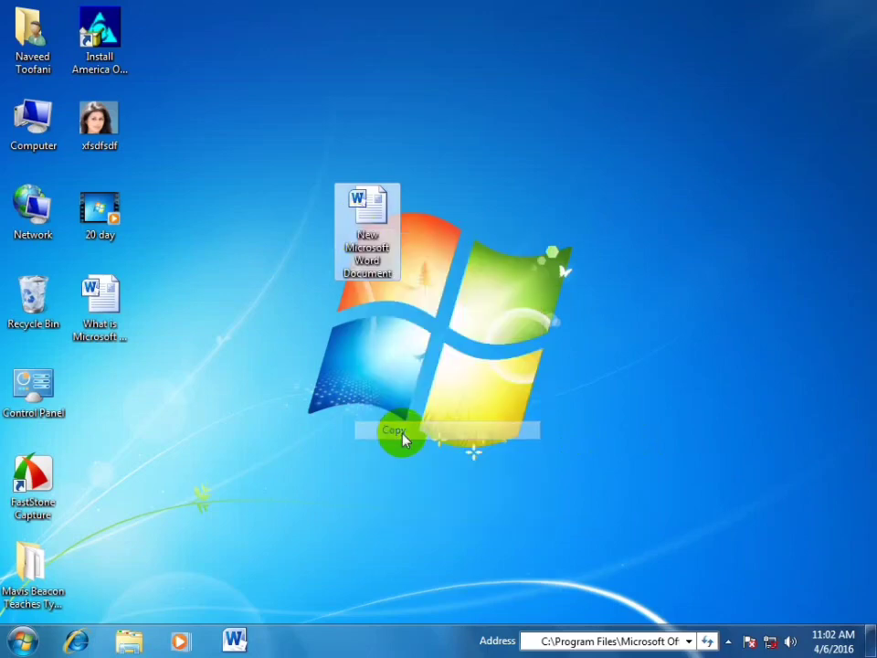
Step: Open the system32 folder with the Run command and paste a shortcut to the copied Word document there
key(super+r)
text(s)
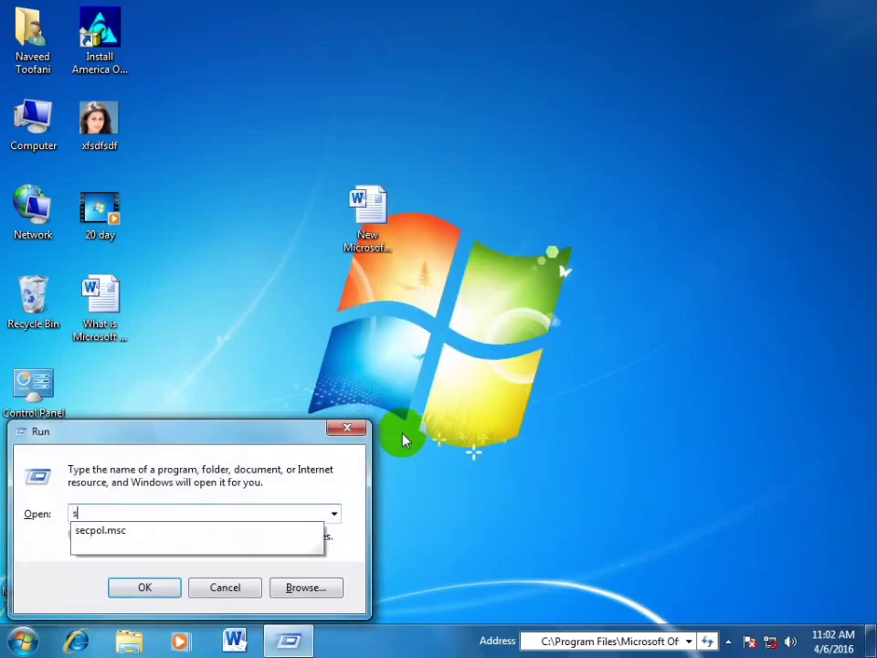
text(ystem32)
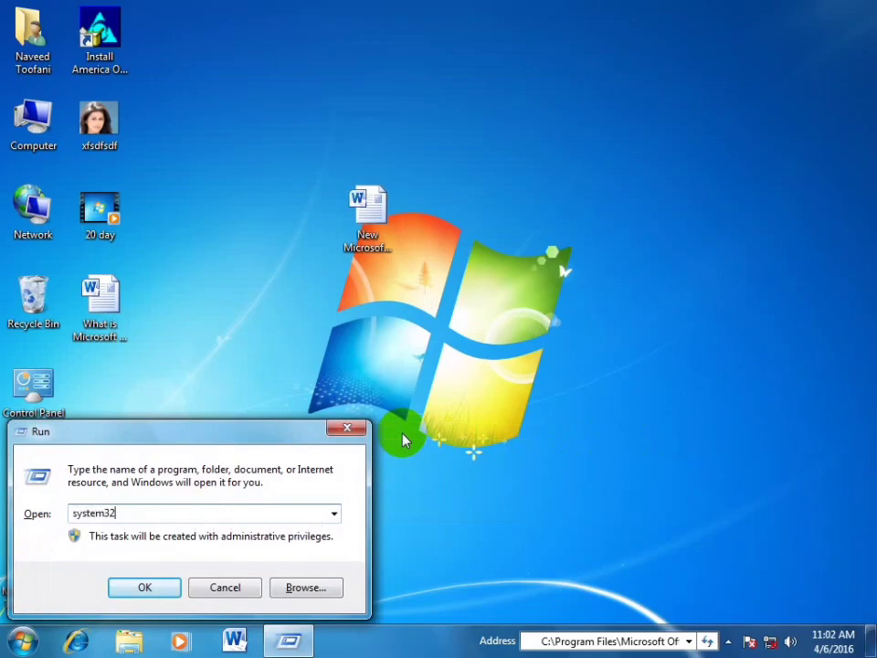
key(Return)
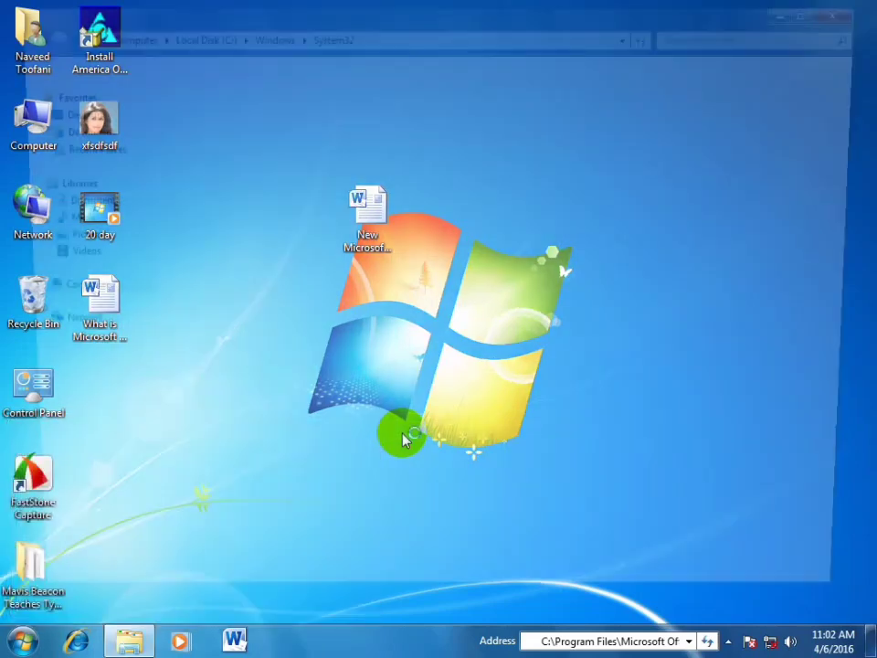
right_click(523, 169)
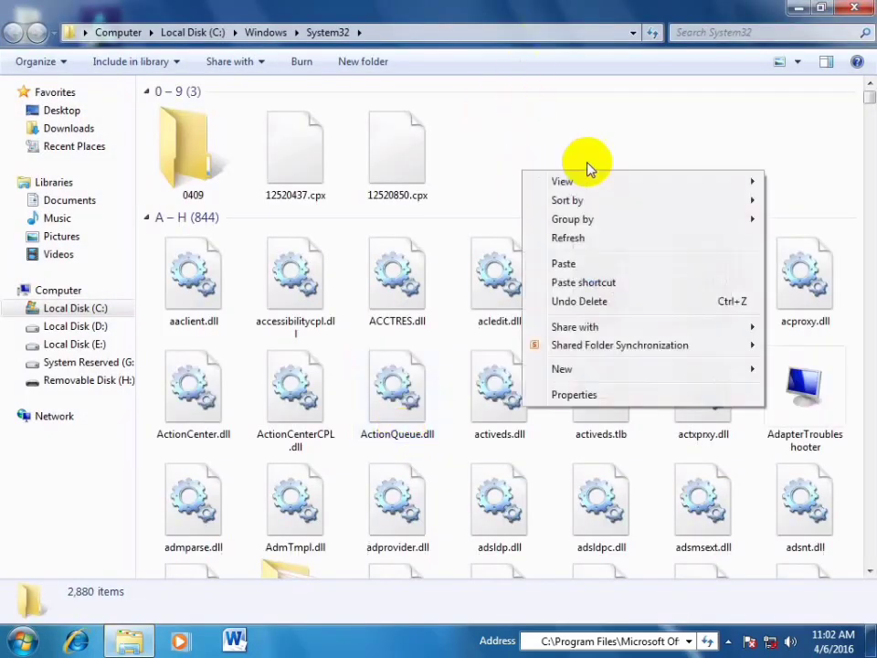
click(592, 283)
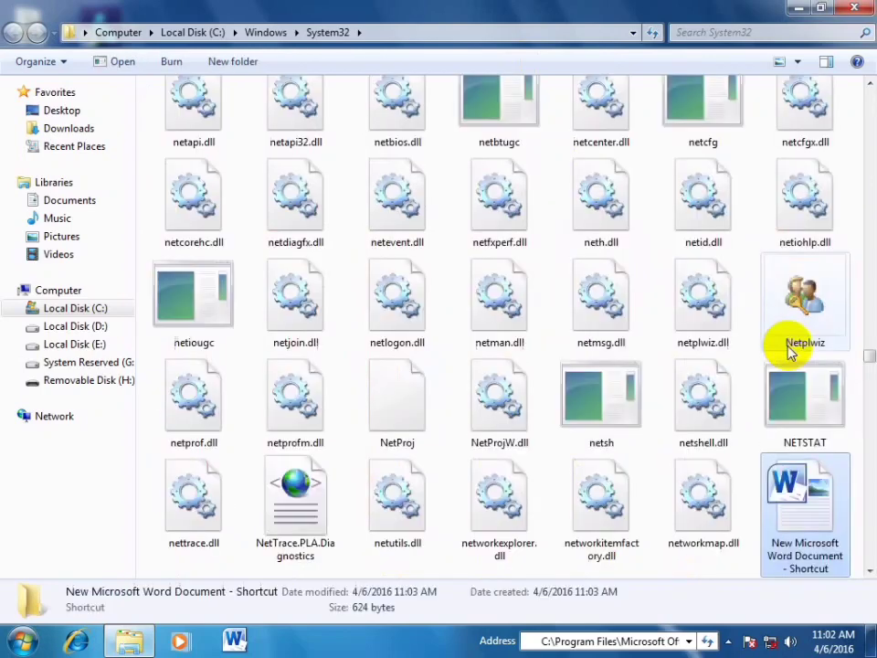
Step: Rename the Word document shortcut in System32 to the account owner's first name and close the folder
right_click(793, 503)
click(820, 528)
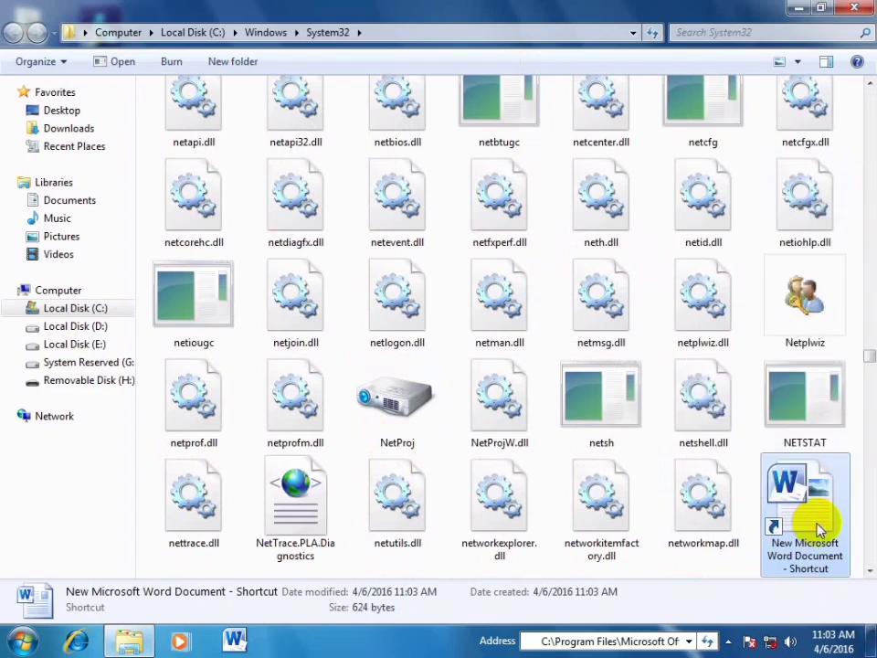
key(F2)
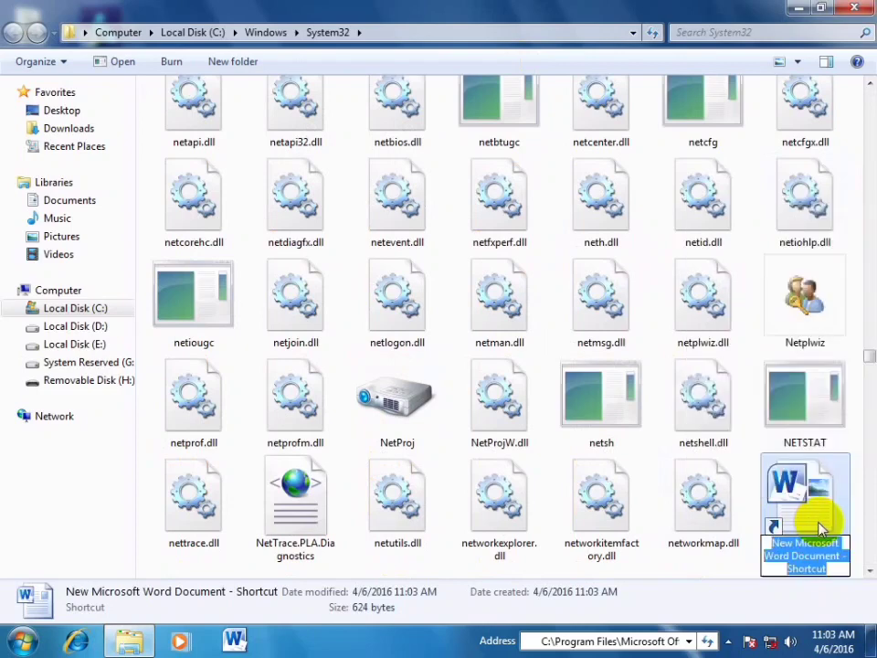
text(naveed)
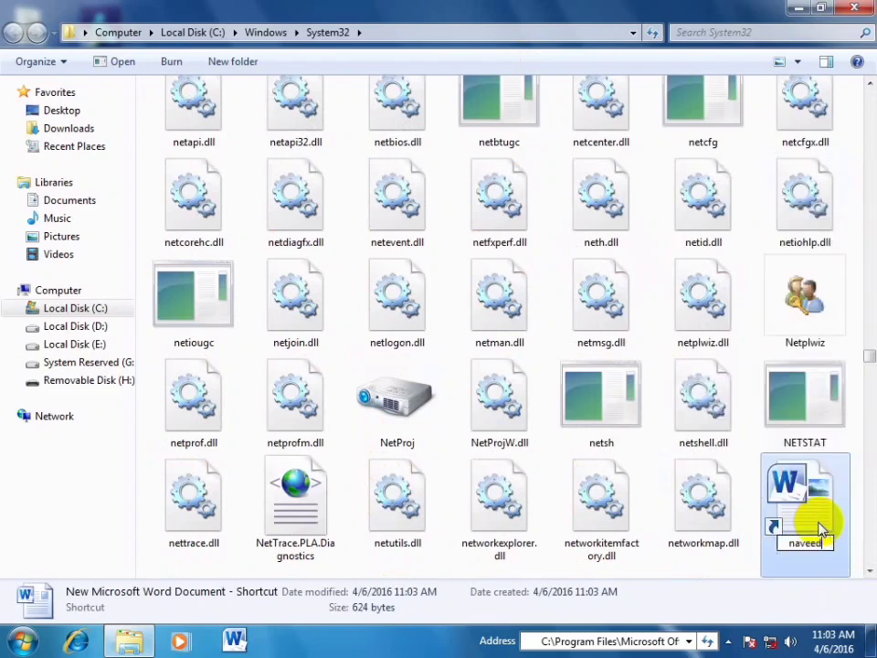
key(Return)
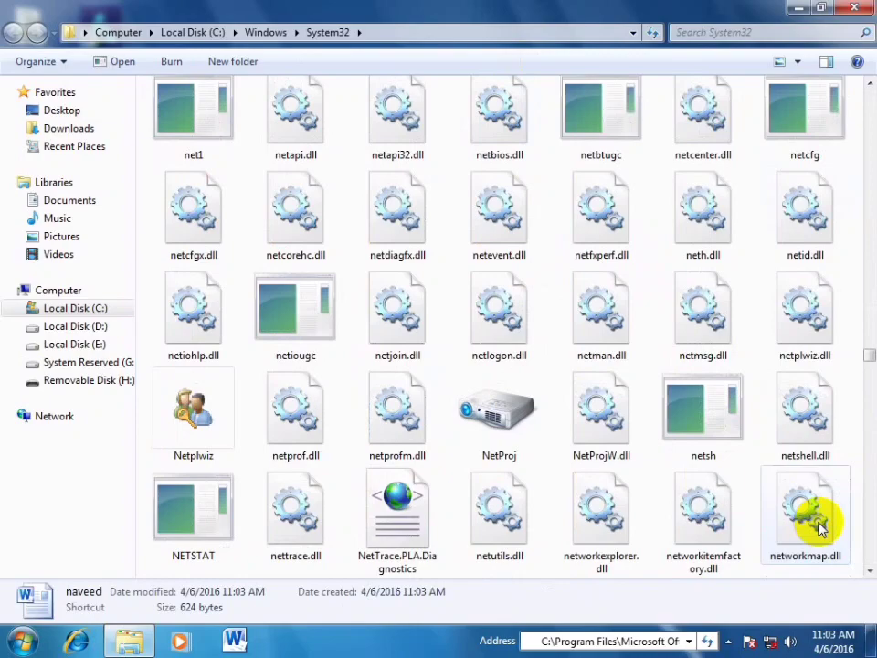
key(alt+space)
key(c)
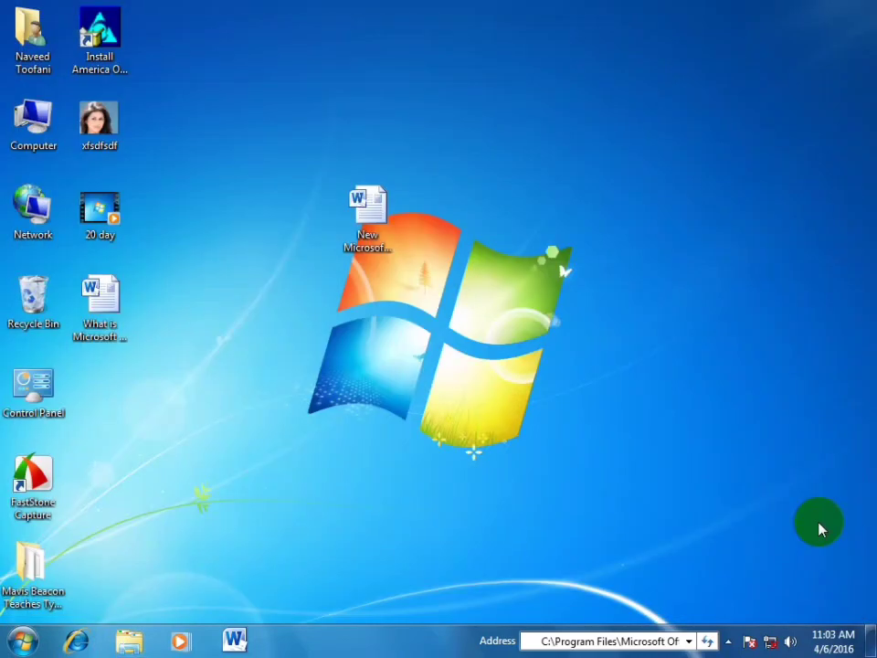
Step: Test the renamed shortcut by launching it by name through the Run command, and close the Word document that opens
key(super+r)
text(nav)
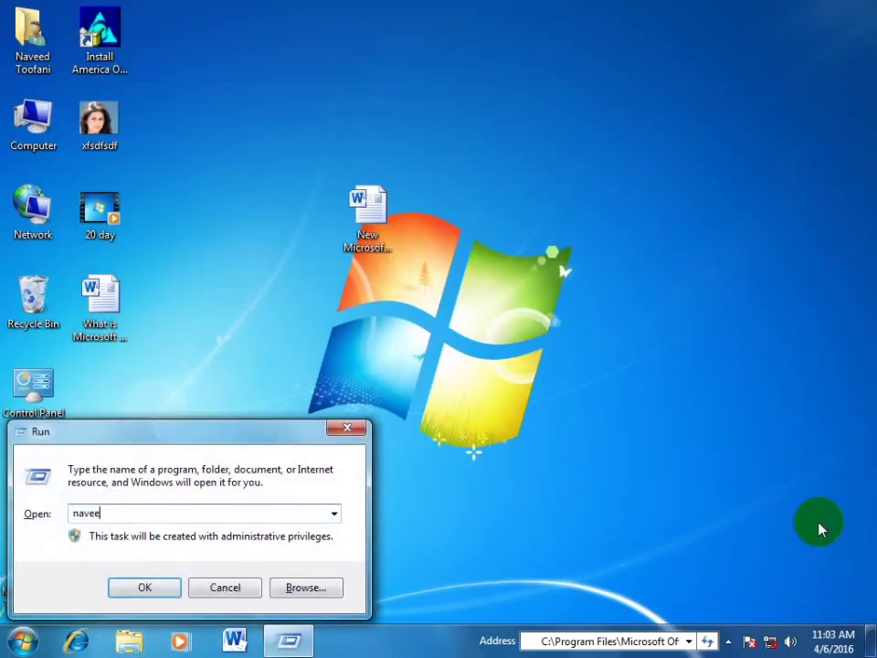
text(ee)
key(Return)
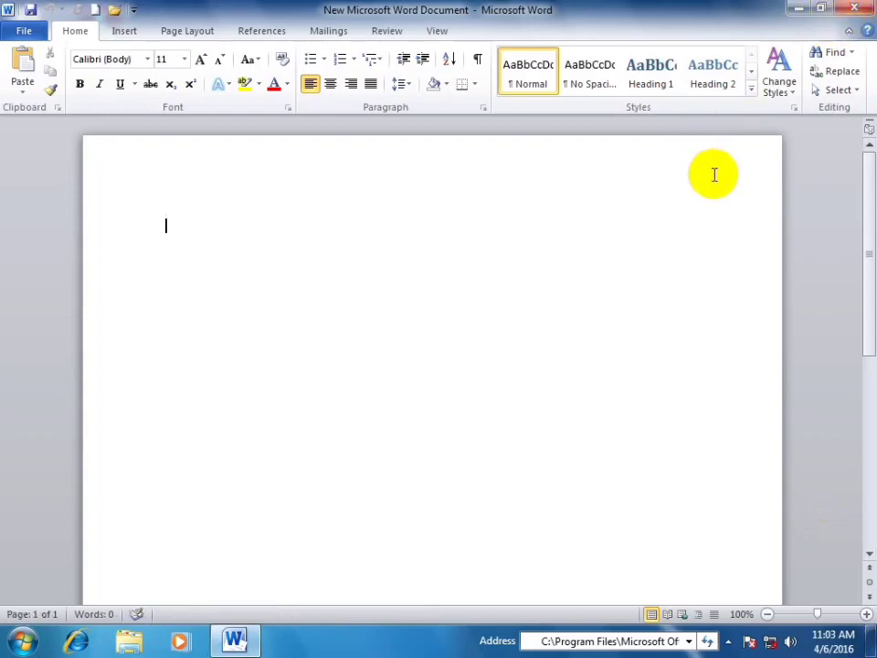
scroll(669, 211, down, 1)
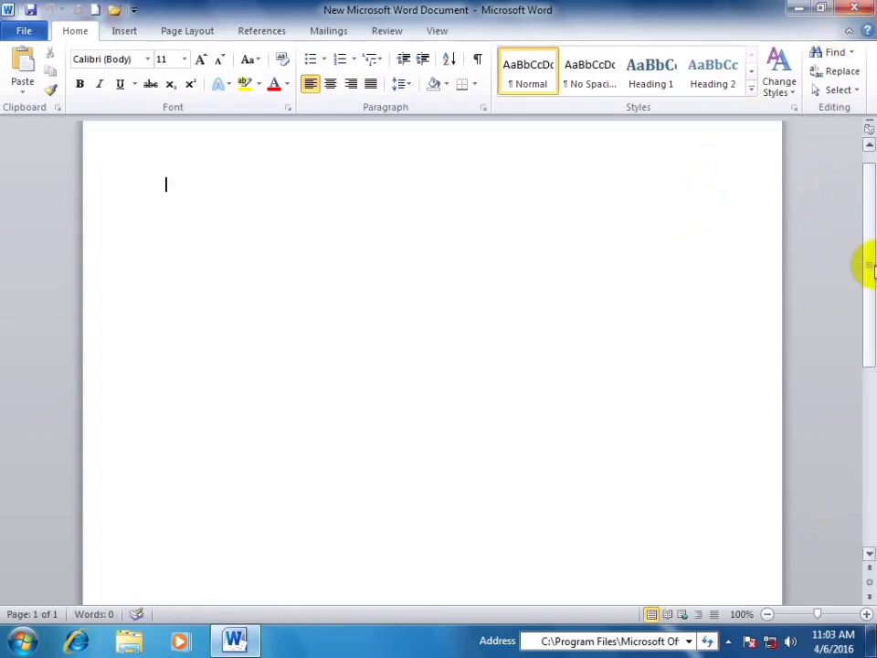
scroll(862, 267, up, 1)
click(856, 8)
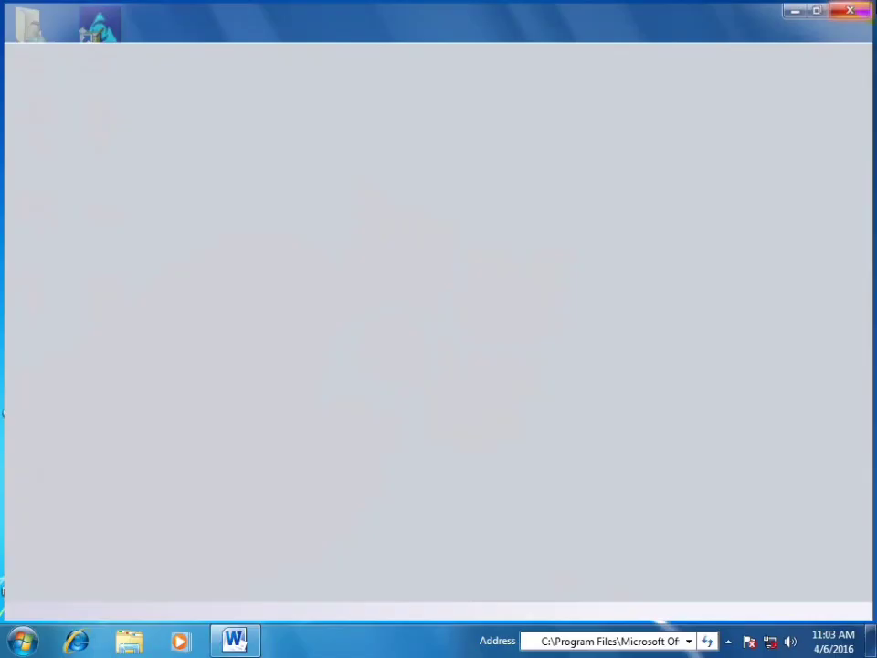
click(728, 640)
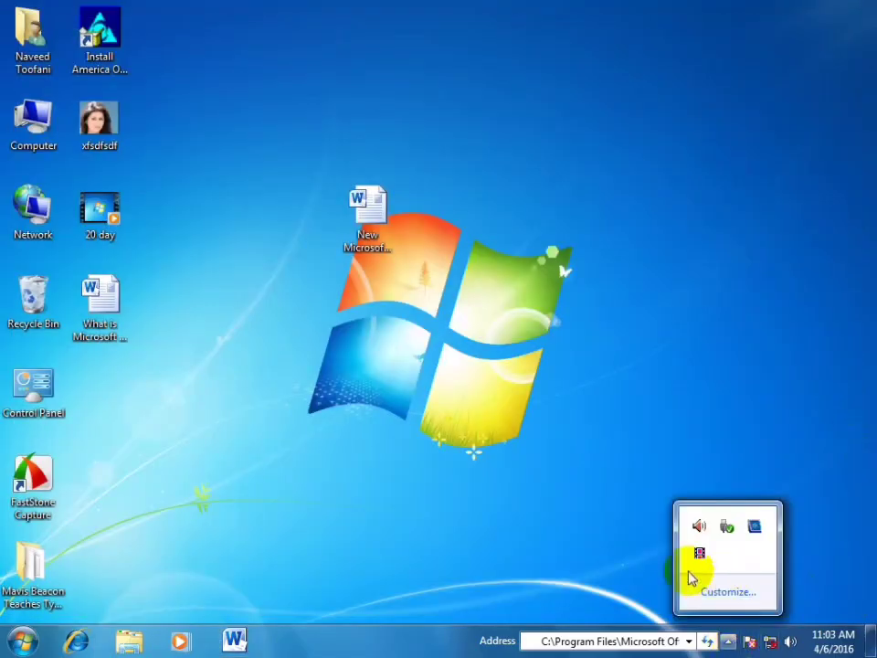